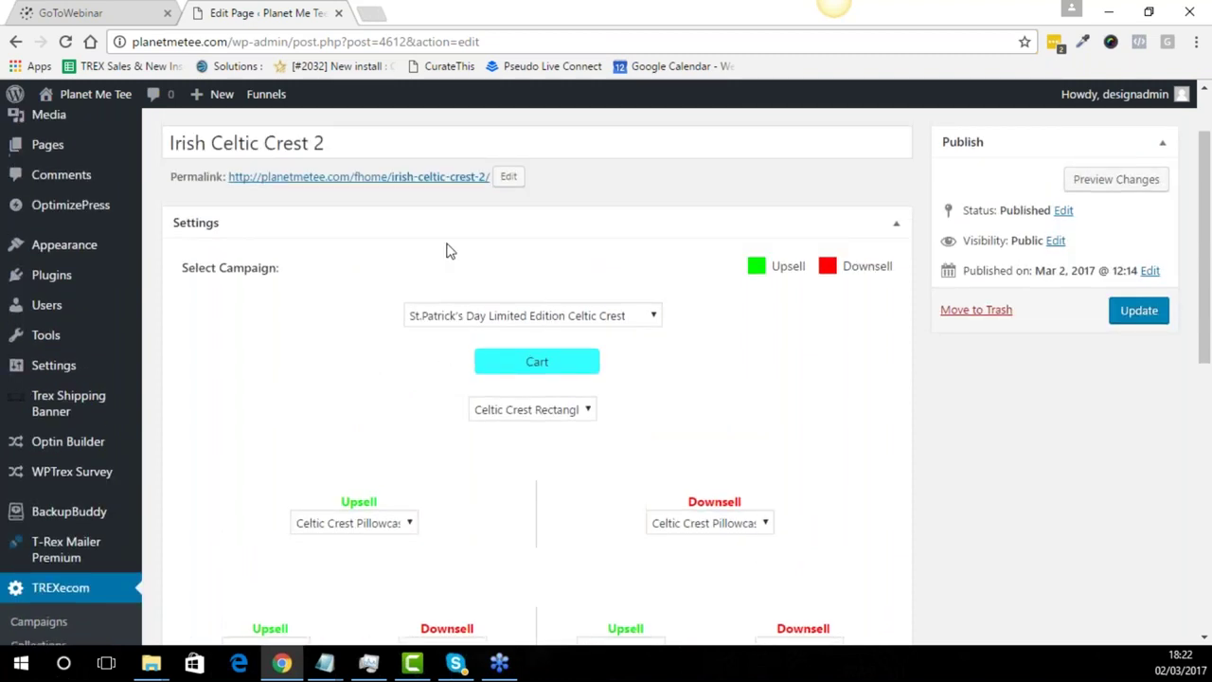
- Open the live page of the Irish Celtic Crest 2 funnel from its permalink in a new browser tab
{"action": "scroll", "coordinate": [318, 313], "scroll_direction": "up", "scroll_amount": 1}
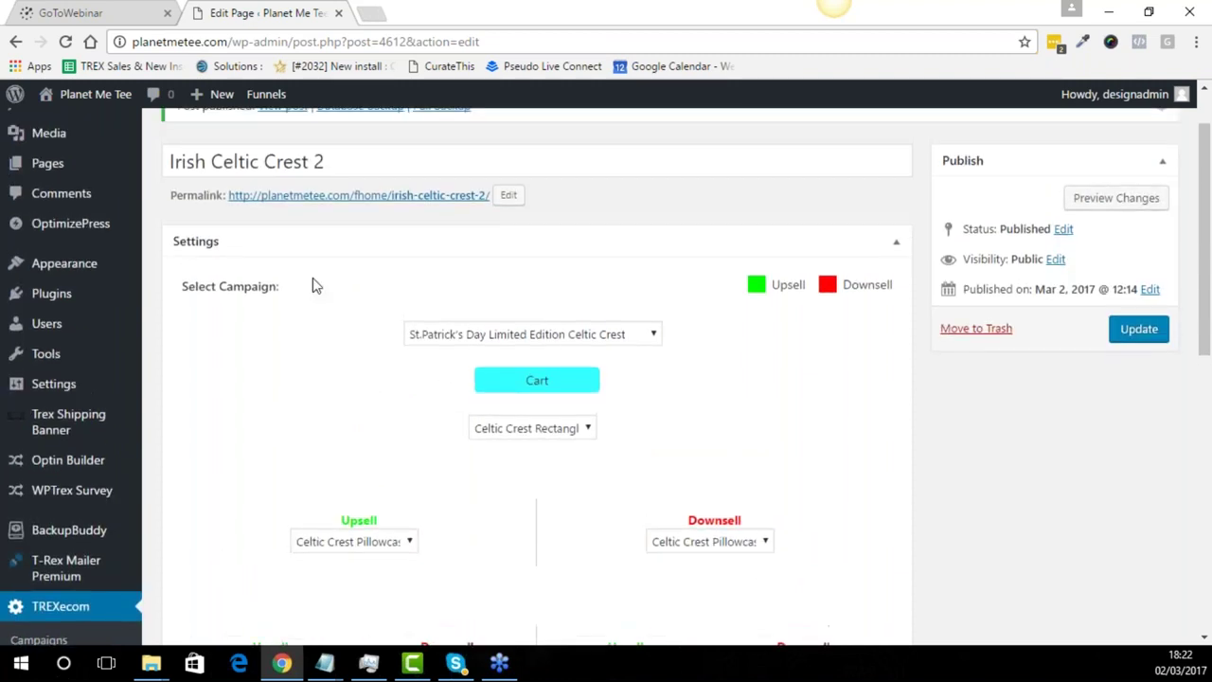
{"action": "right_click", "coordinate": [292, 204]}
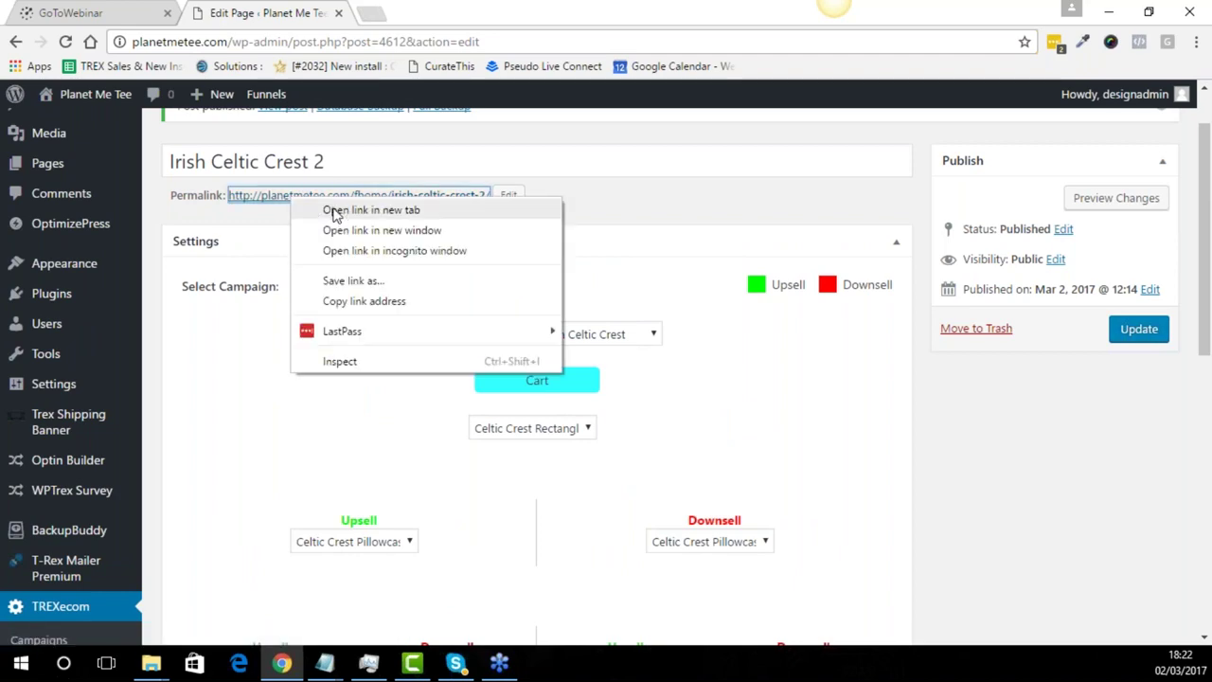
{"action": "left_click", "coordinate": [336, 211]}
{"action": "left_click", "coordinate": [418, 14]}
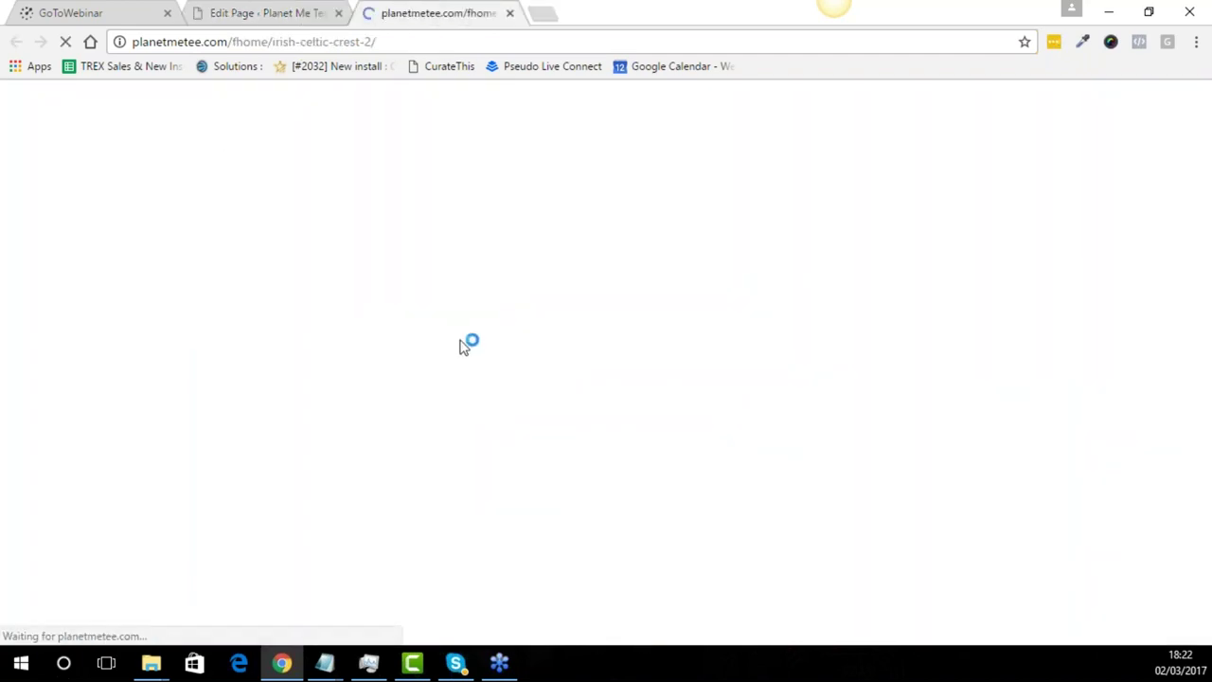
- Personalise the Celtic Crest shirt with the previously used name suggested for the name field and load the preview
{"action": "scroll", "coordinate": [606, 379], "scroll_direction": "down", "scroll_amount": 3}
{"action": "scroll", "coordinate": [606, 379], "scroll_direction": "up", "scroll_amount": 1}
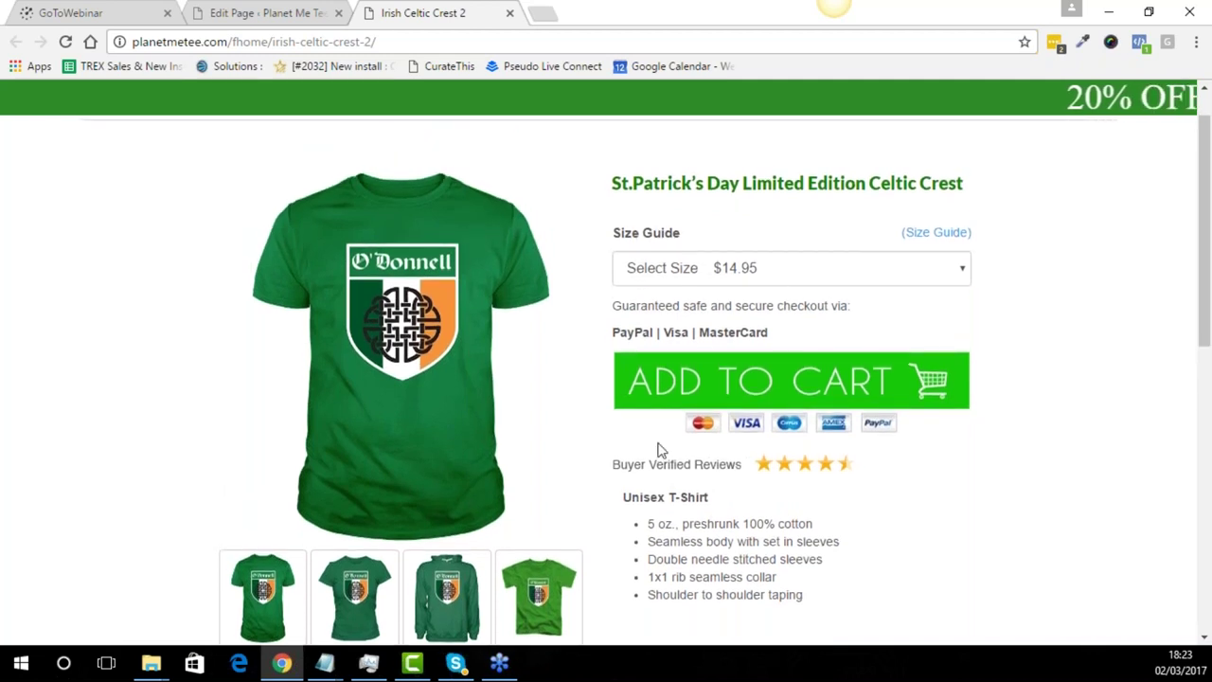
{"action": "scroll", "coordinate": [659, 452], "scroll_direction": "down", "scroll_amount": 2}
{"action": "left_click", "coordinate": [370, 447]}
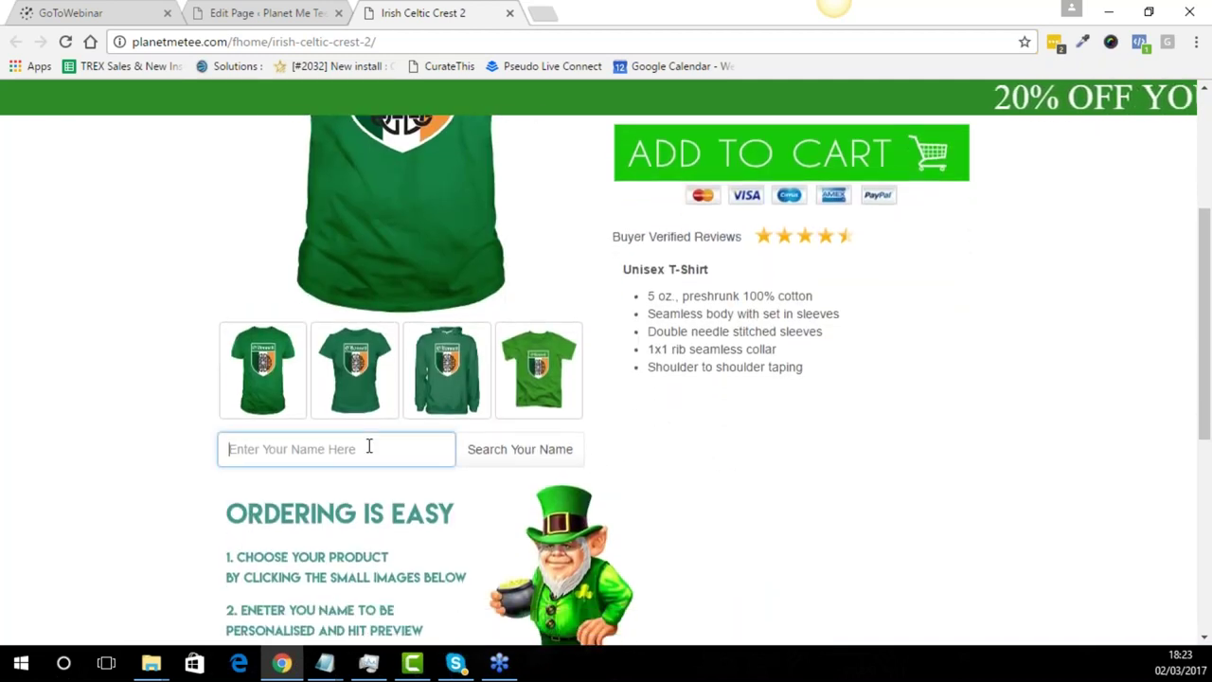
{"action": "type", "text": "Om"}
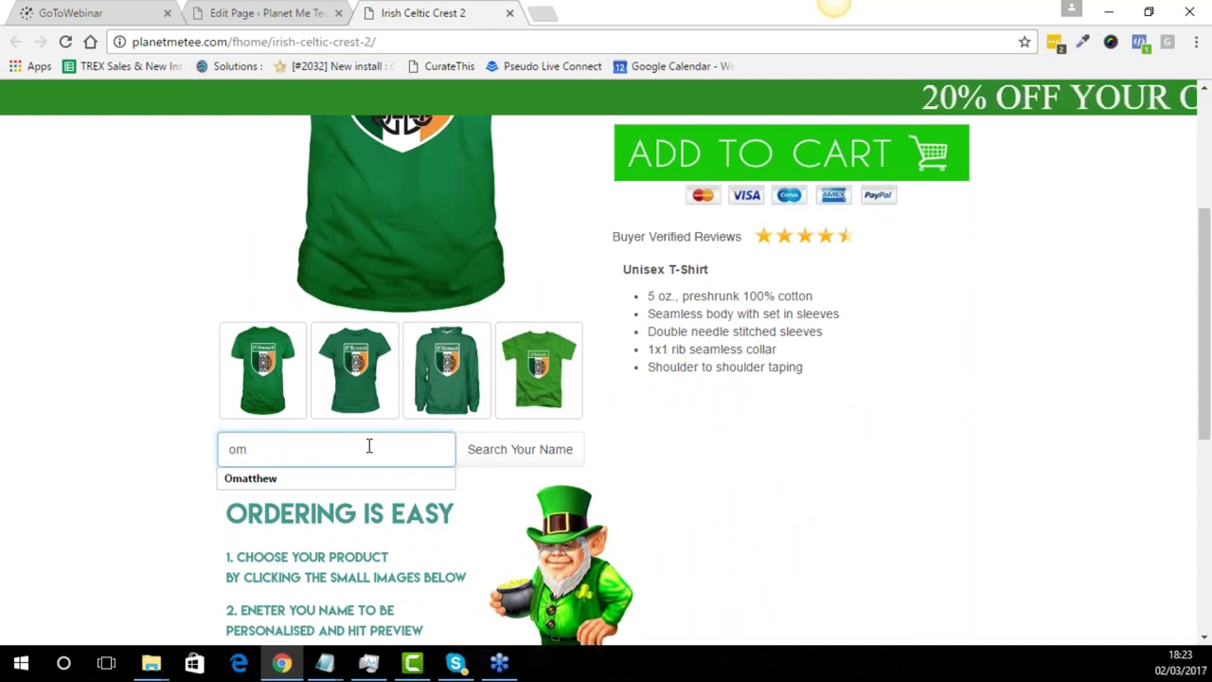
{"action": "left_click", "coordinate": [347, 479]}
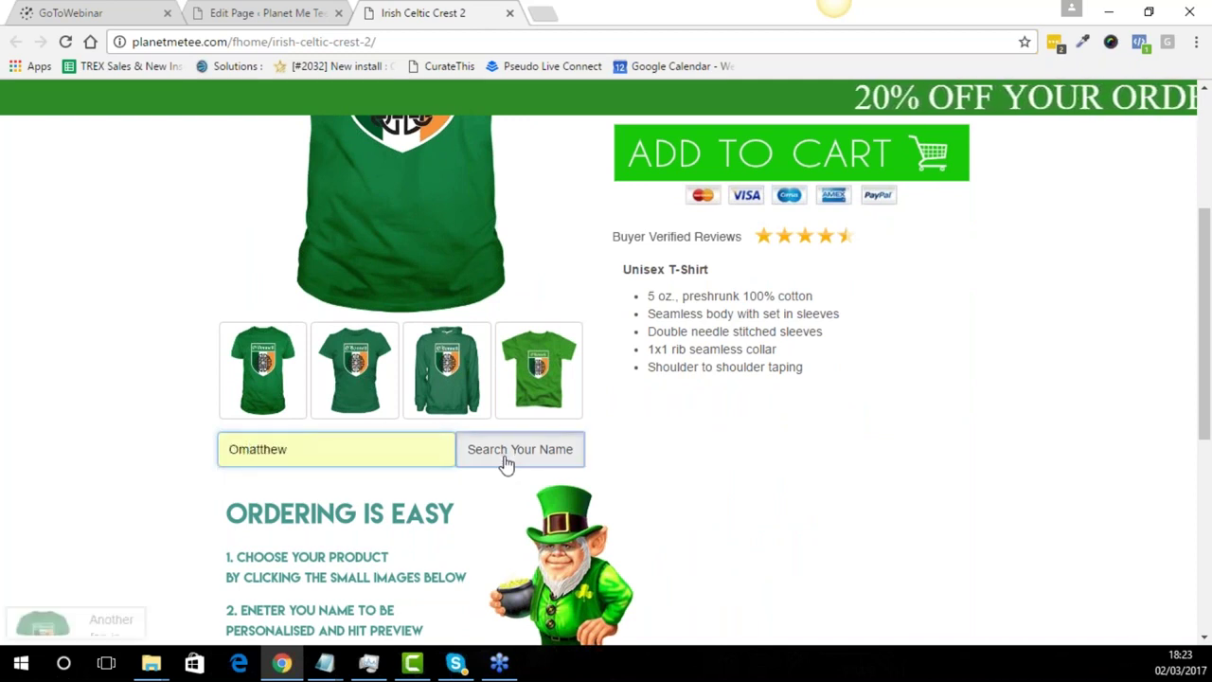
{"action": "left_click", "coordinate": [503, 460]}
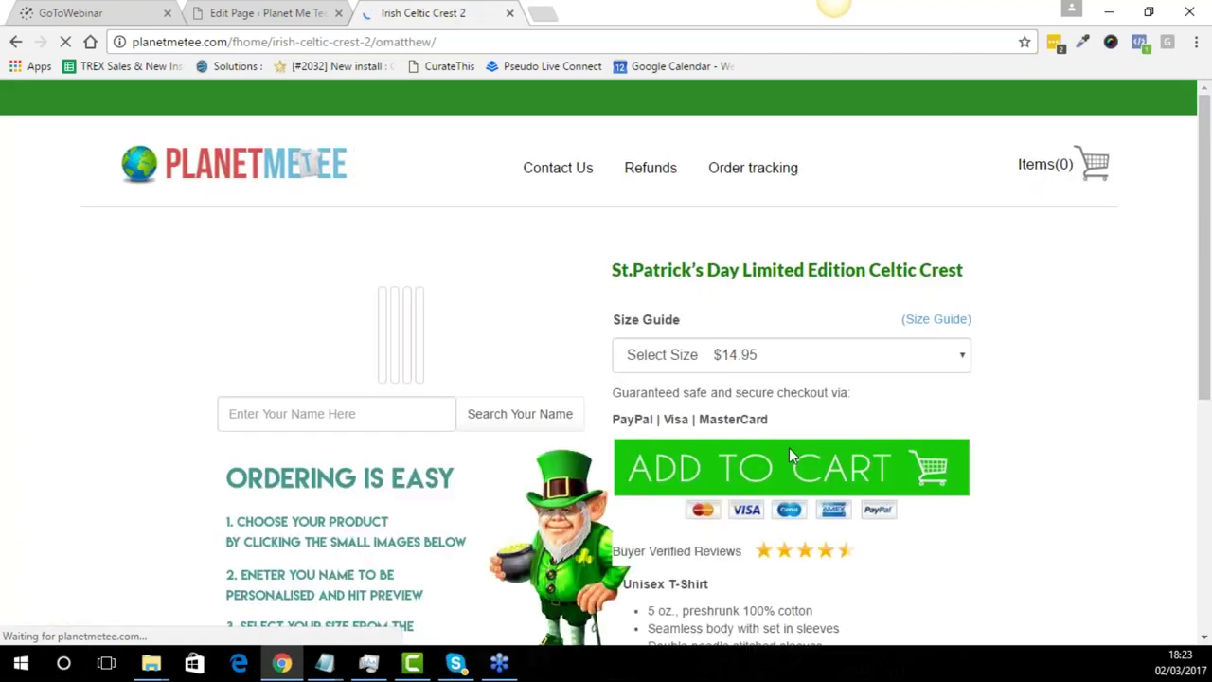
- Choose the Medium size at $14.95 and add the personalised shirt to the cart
{"action": "left_click", "coordinate": [877, 354]}
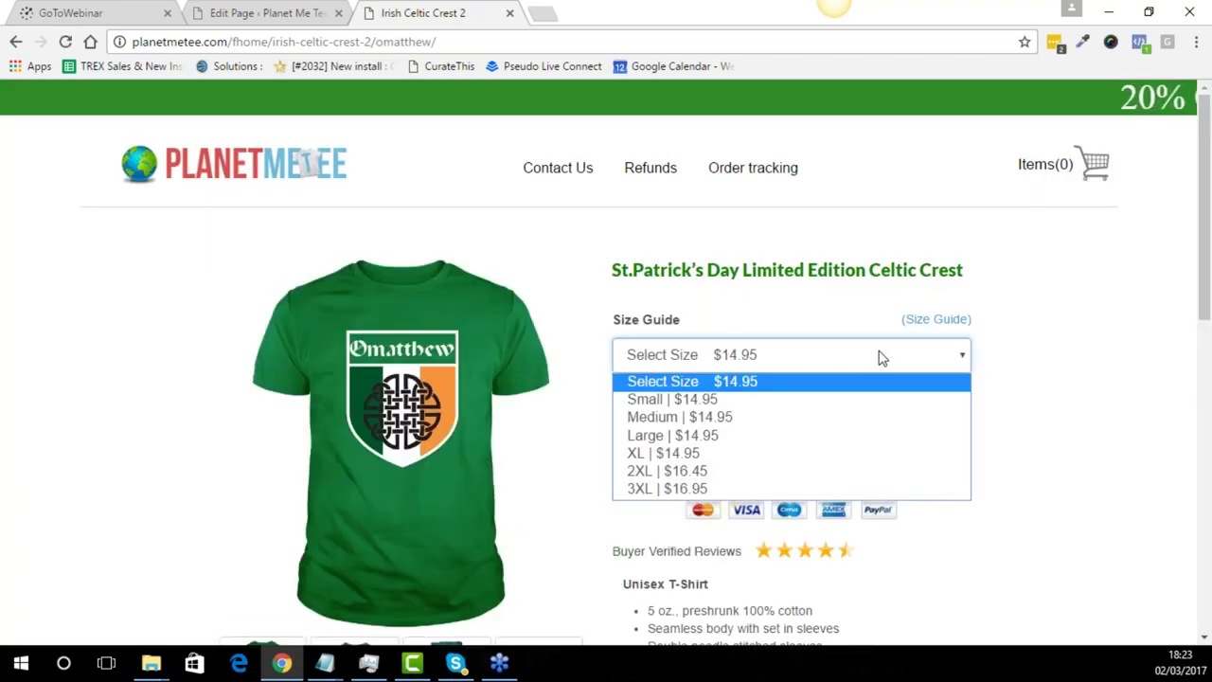
{"action": "left_click", "coordinate": [764, 422]}
{"action": "left_click", "coordinate": [773, 466]}
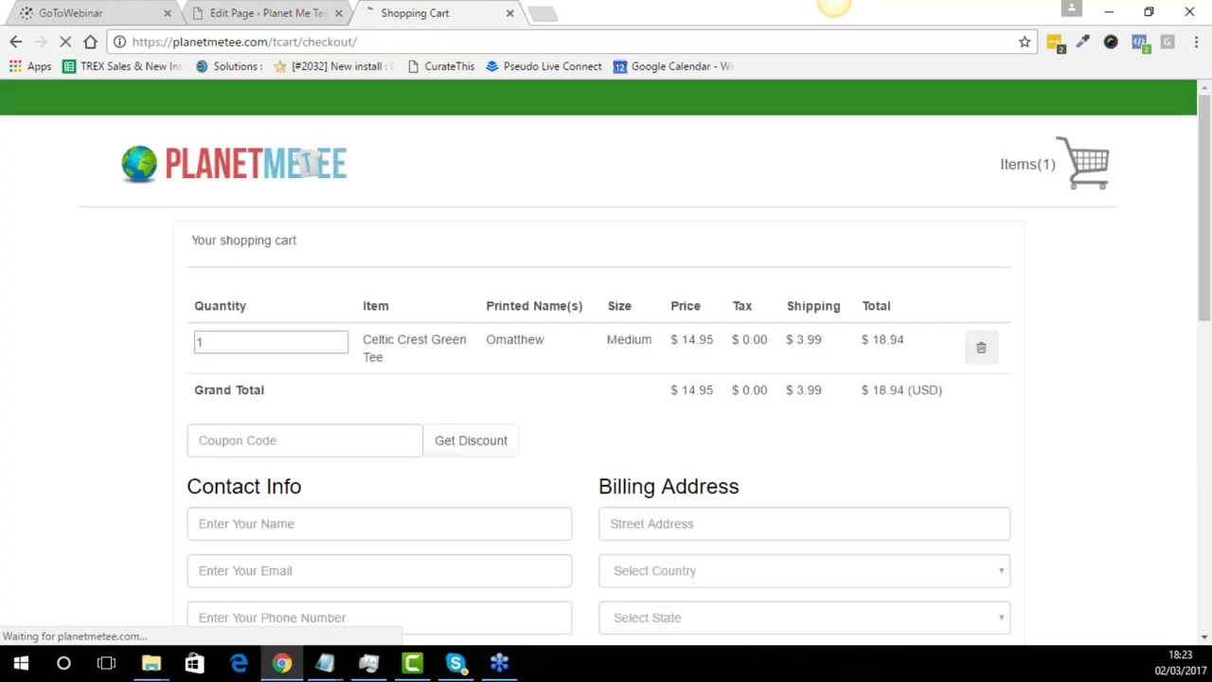
- Fill the checkout's contact and billing fields with the saved LastPass Trex test profile, approving the autofill
{"action": "scroll", "coordinate": [751, 451], "scroll_direction": "down", "scroll_amount": 2}
{"action": "left_click", "coordinate": [560, 345]}
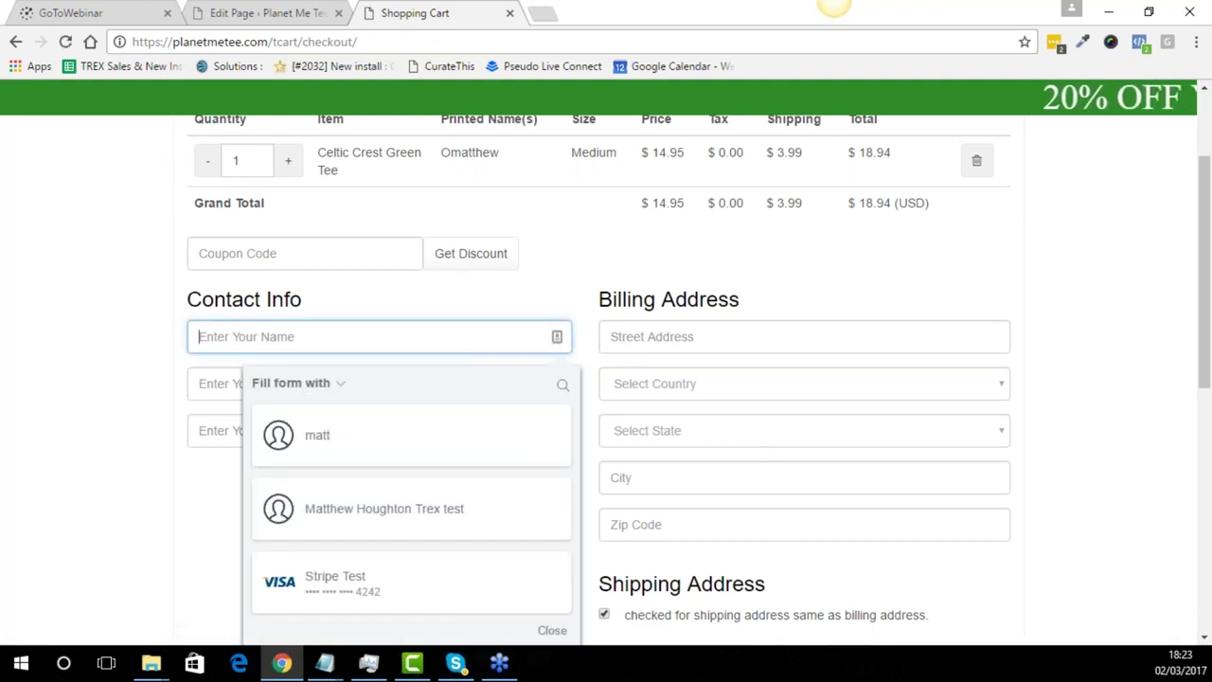
{"action": "left_click", "coordinate": [465, 515]}
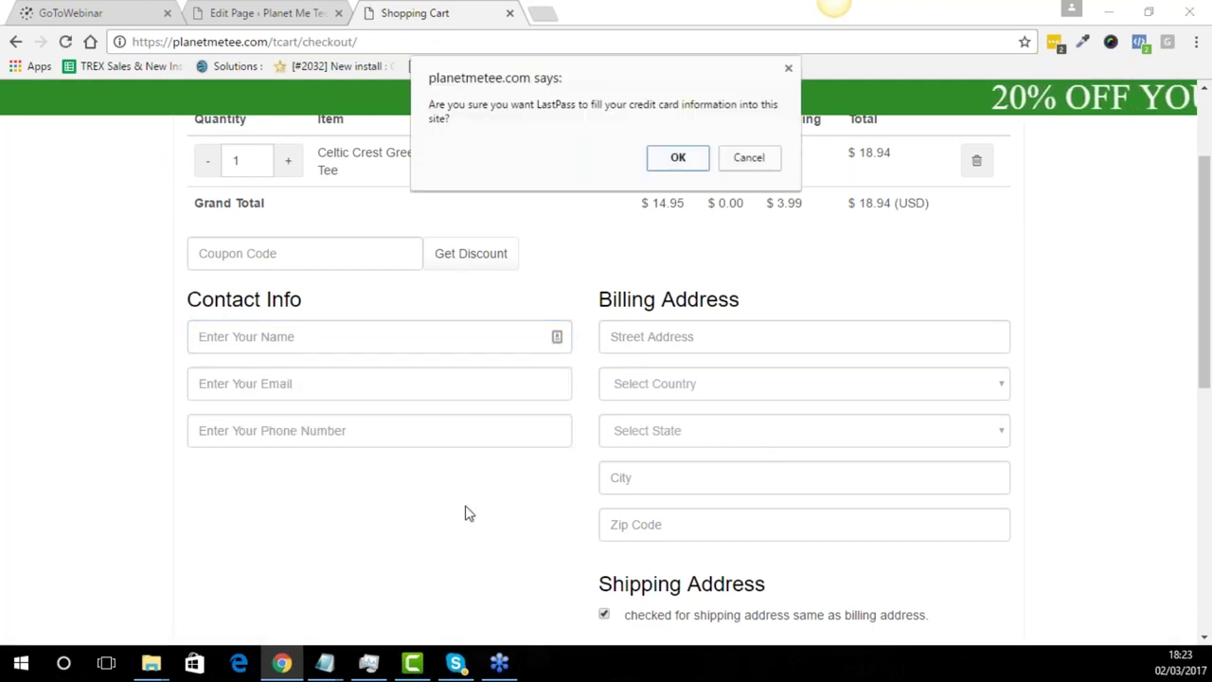
{"action": "left_click", "coordinate": [690, 161]}
- Set the billing country to Canada and the state to QC
{"action": "left_click", "coordinate": [744, 398]}
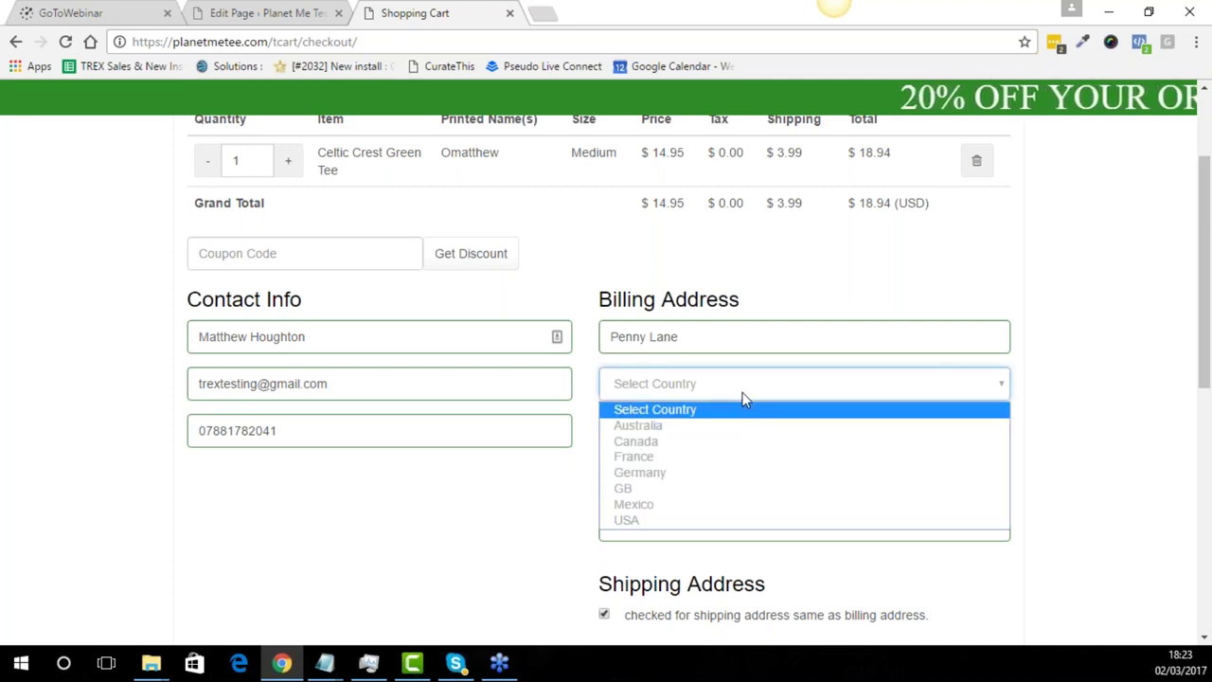
{"action": "left_click", "coordinate": [717, 441]}
{"action": "left_click", "coordinate": [844, 442]}
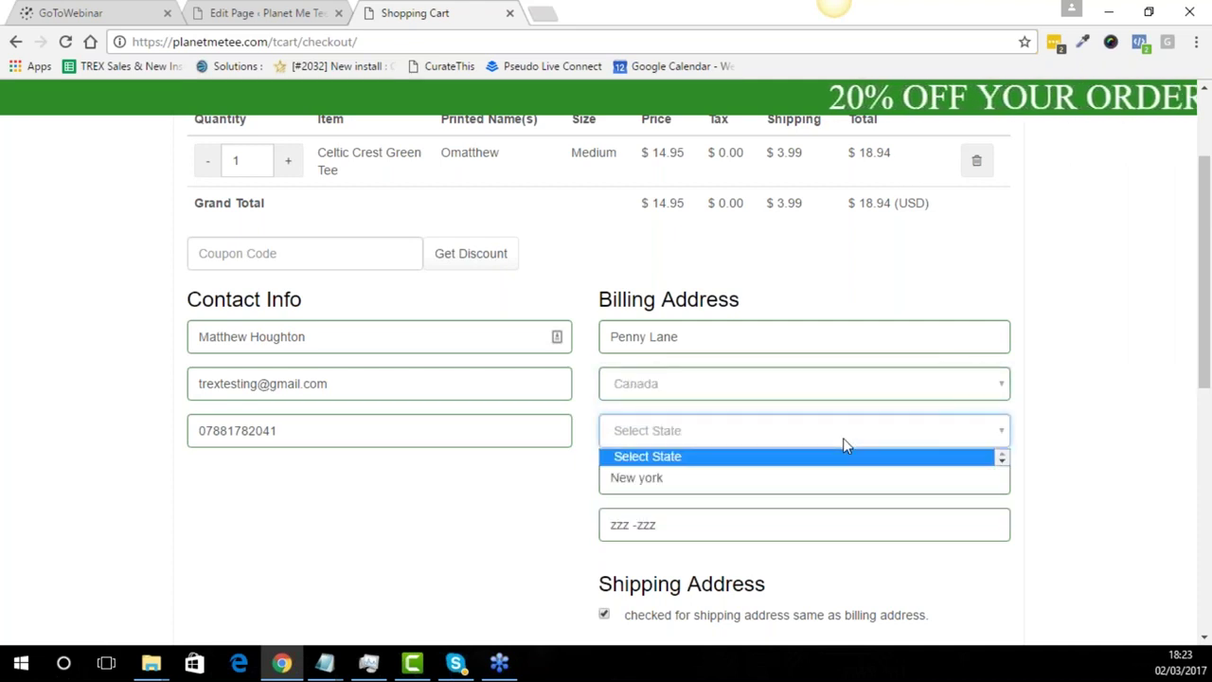
{"action": "left_click", "coordinate": [981, 434]}
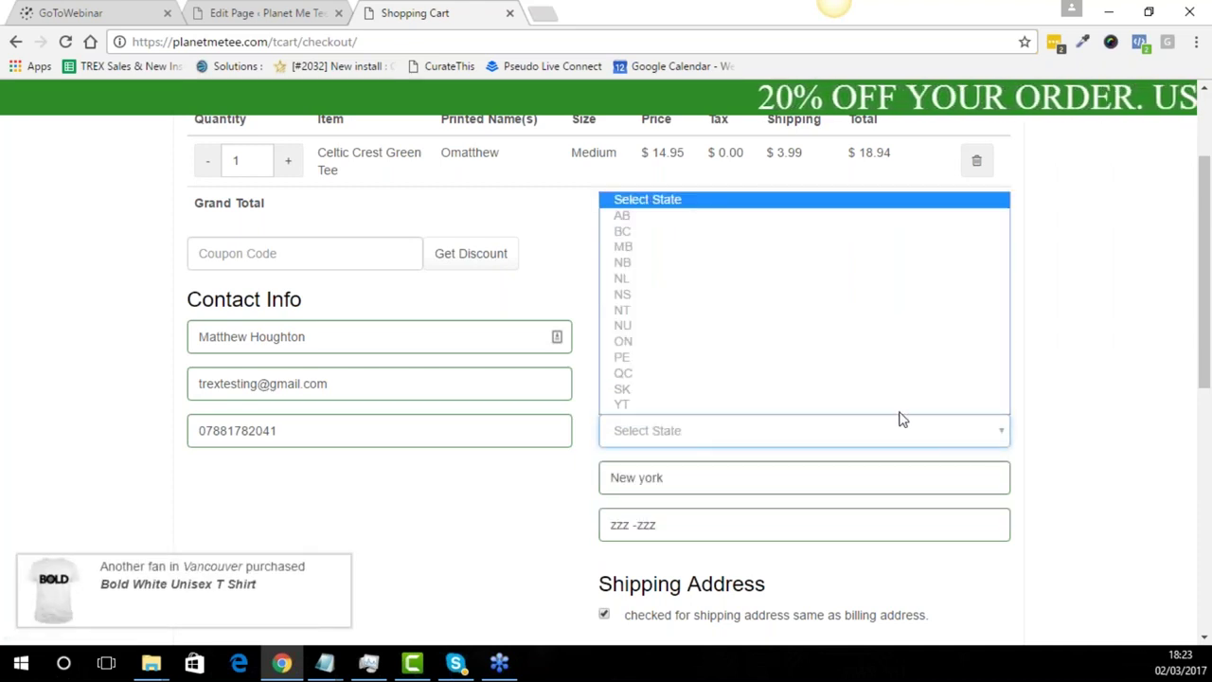
{"action": "left_click", "coordinate": [869, 375]}
{"action": "scroll", "coordinate": [1072, 427], "scroll_direction": "down", "scroll_amount": 2}
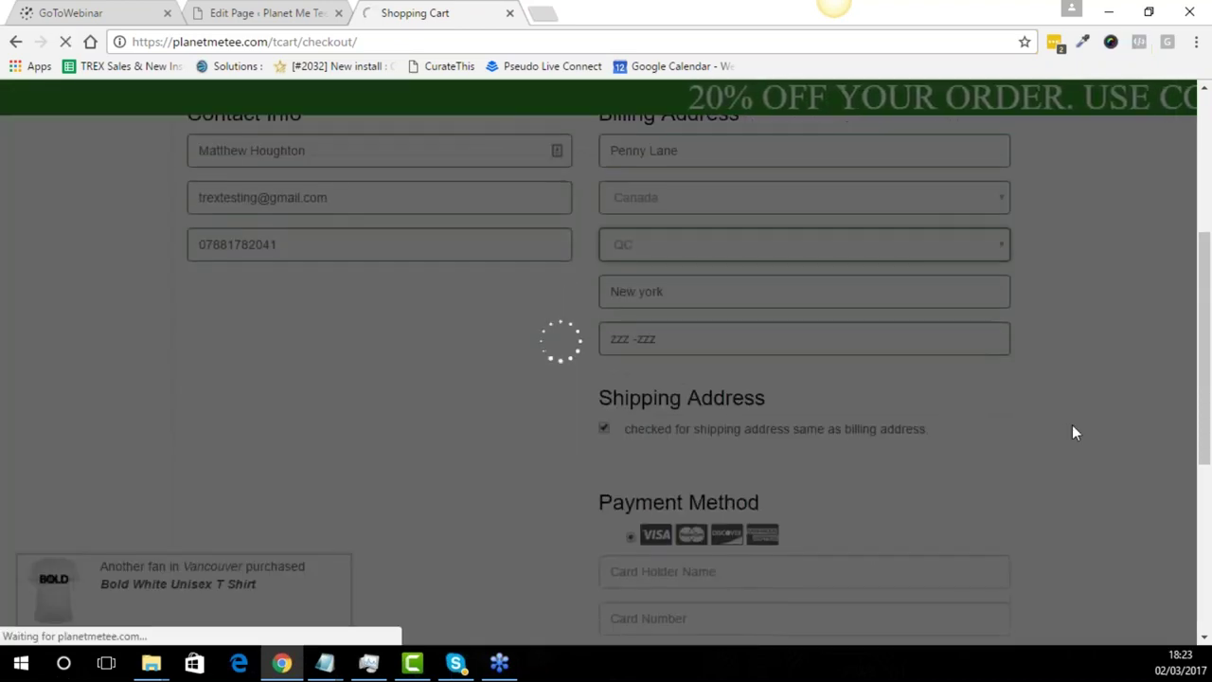
- Fill the payment card fields with the saved Stripe Test card from LastPass, approving the autofill
{"action": "scroll", "coordinate": [1030, 386], "scroll_direction": "down", "scroll_amount": 2}
{"action": "scroll", "coordinate": [1031, 386], "scroll_direction": "up", "scroll_amount": 3}
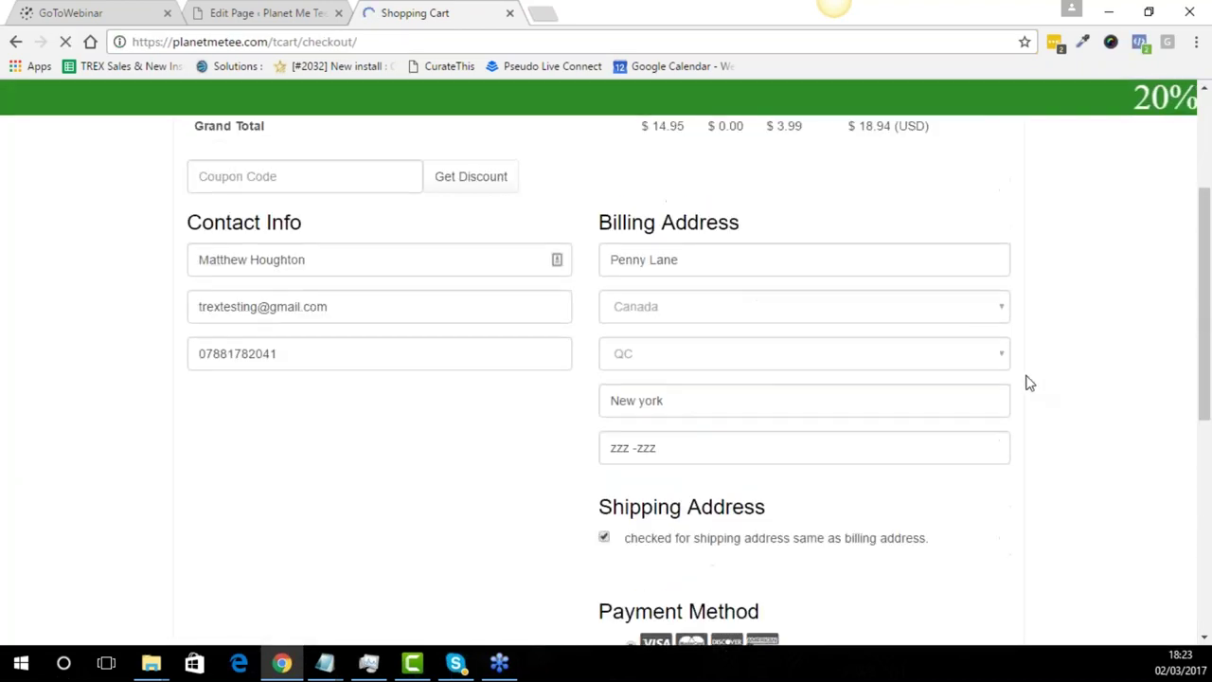
{"action": "left_click", "coordinate": [557, 266]}
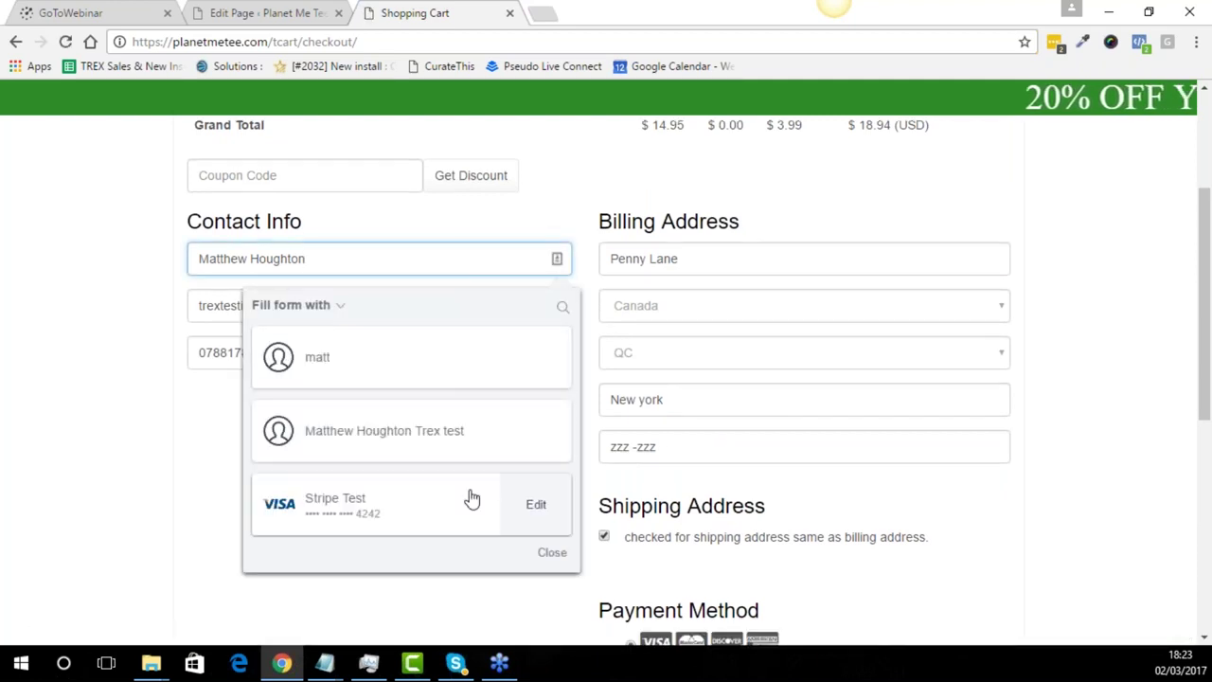
{"action": "left_click", "coordinate": [472, 499]}
{"action": "left_click", "coordinate": [686, 190]}
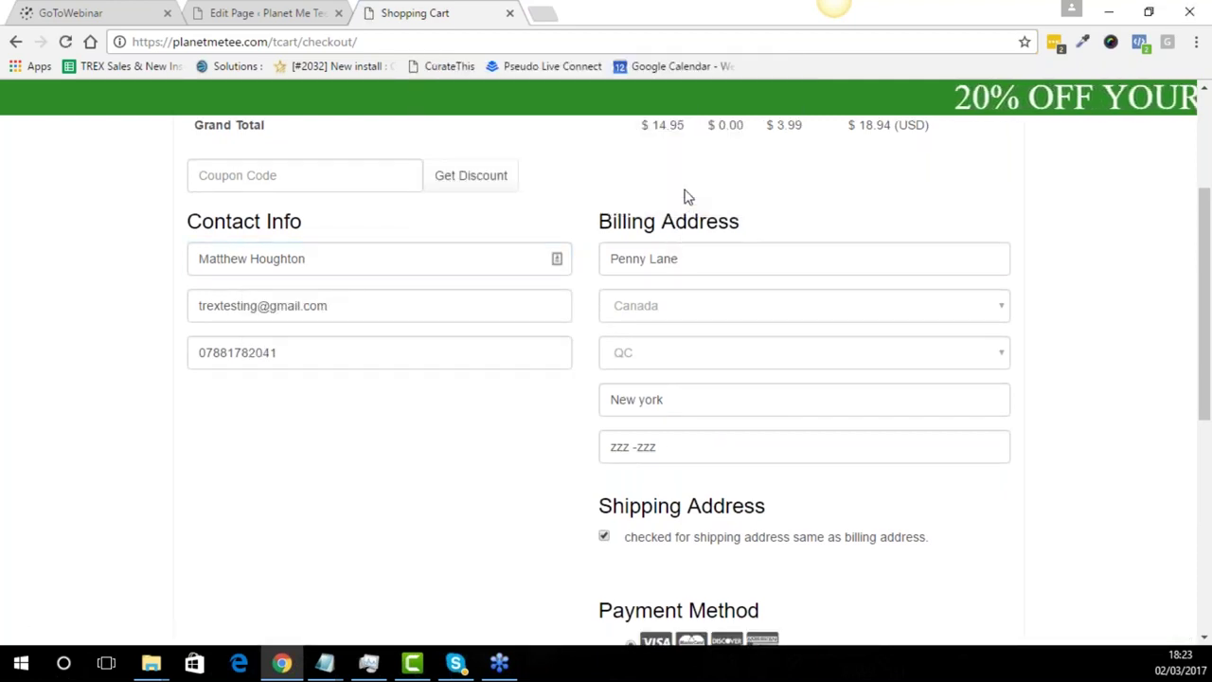
- Complete the order and decline saving the card in the browser
{"action": "scroll", "coordinate": [539, 571], "scroll_direction": "down", "scroll_amount": 5}
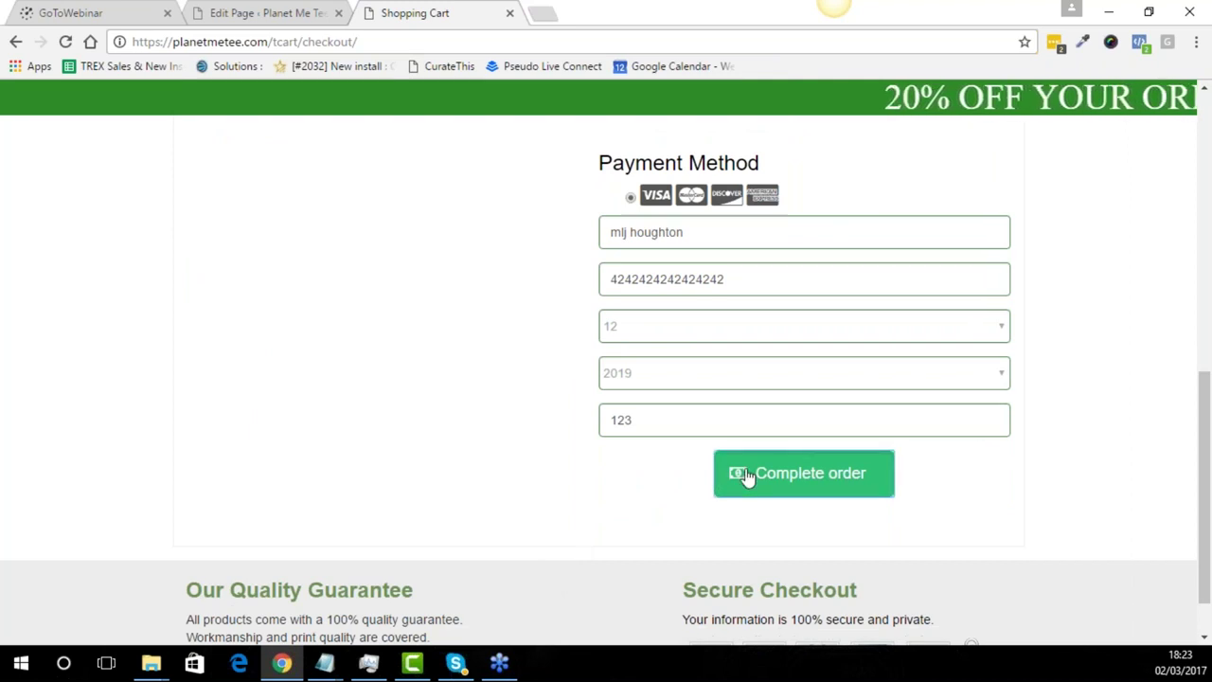
{"action": "left_click", "coordinate": [746, 476]}
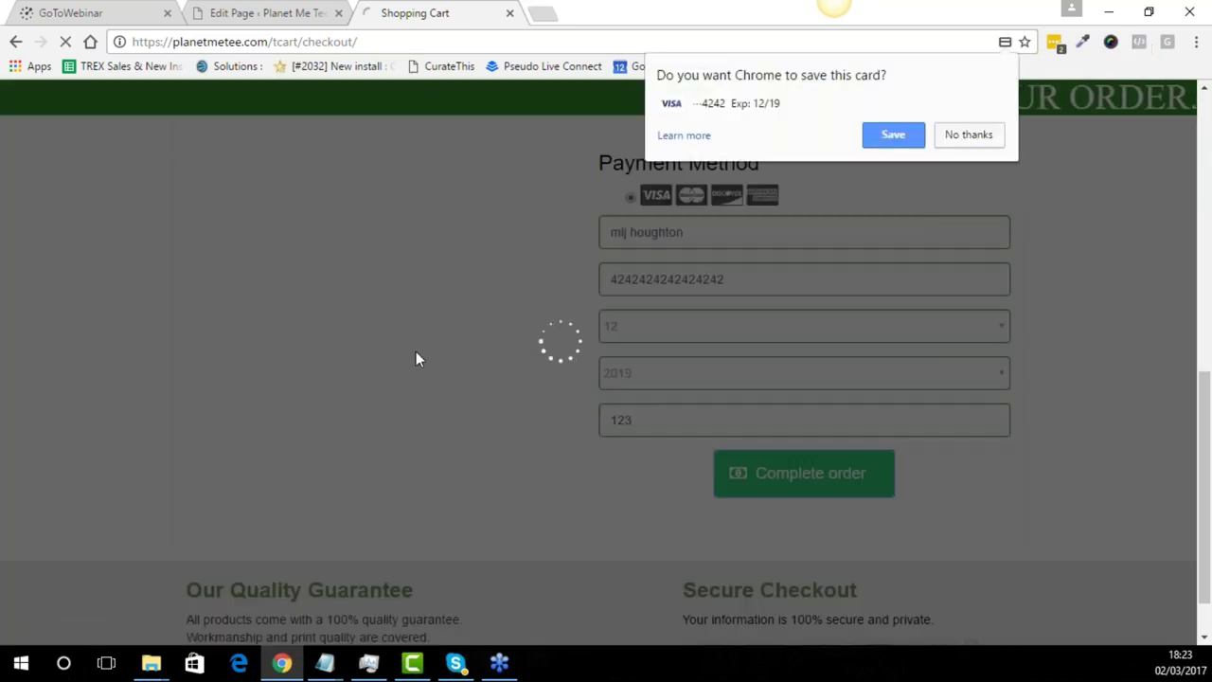
{"action": "left_click", "coordinate": [949, 135]}
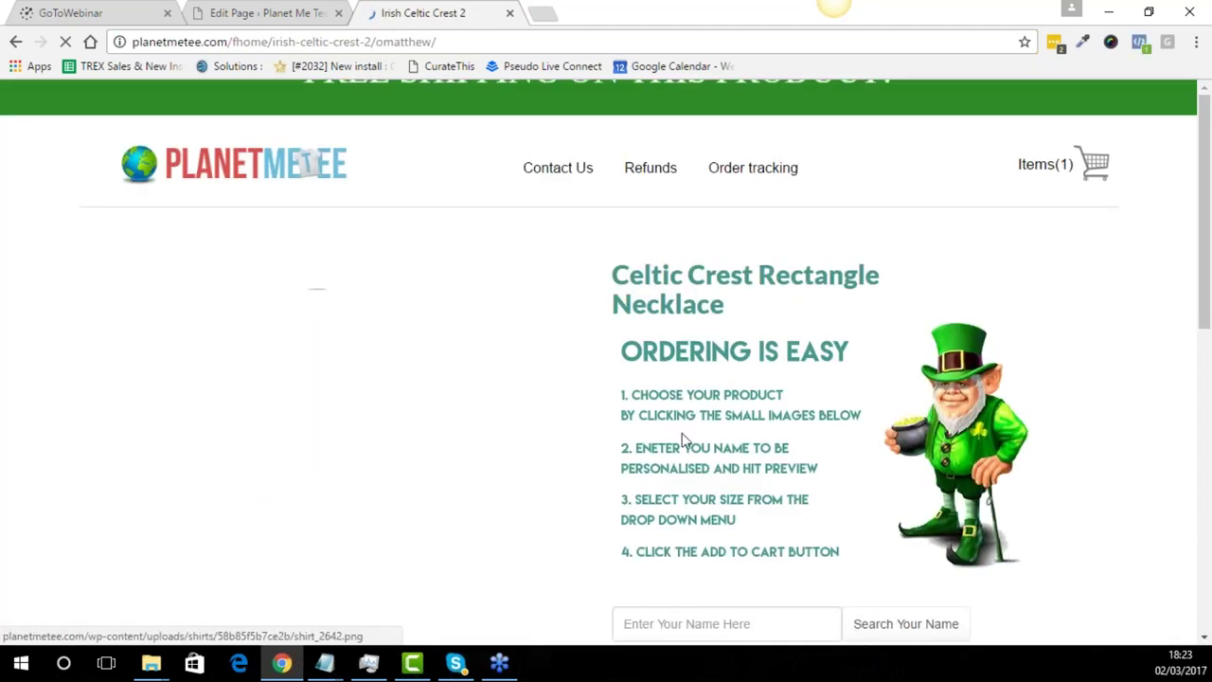
- Select the Tall Rectangle Silver Plated Pendant at $19.95 on the necklace upsell and add it to the order
{"action": "scroll", "coordinate": [682, 440], "scroll_direction": "down", "scroll_amount": 1}
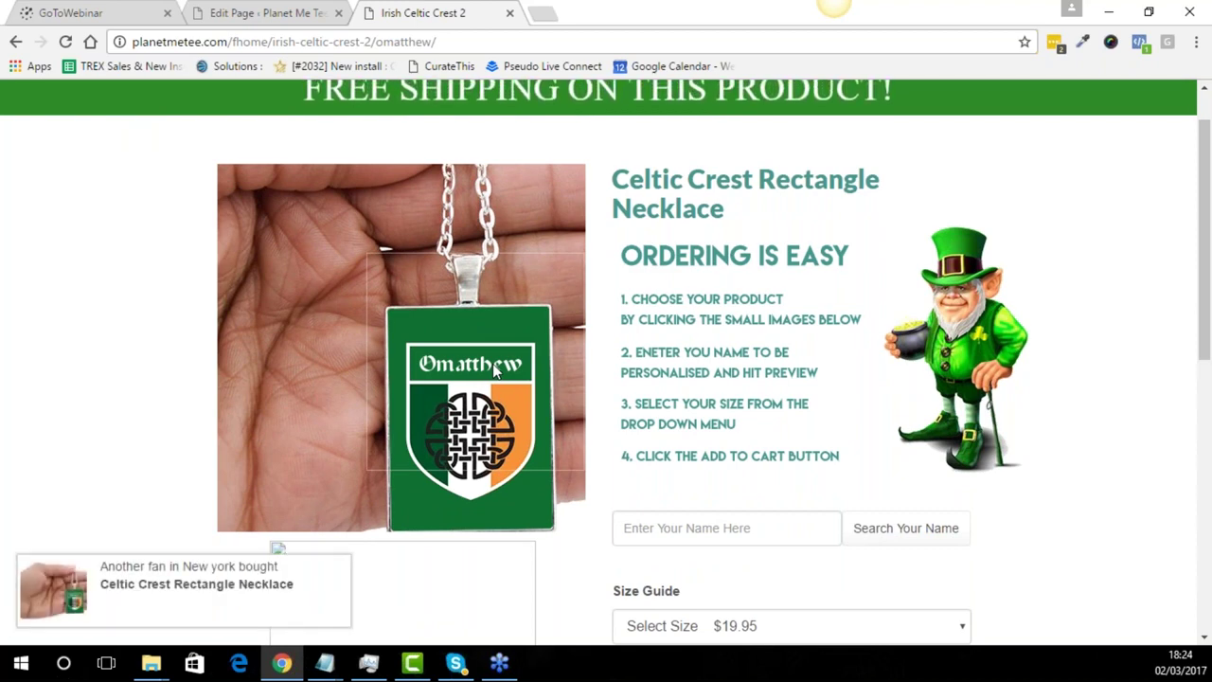
{"action": "scroll", "coordinate": [720, 383], "scroll_direction": "down", "scroll_amount": 4}
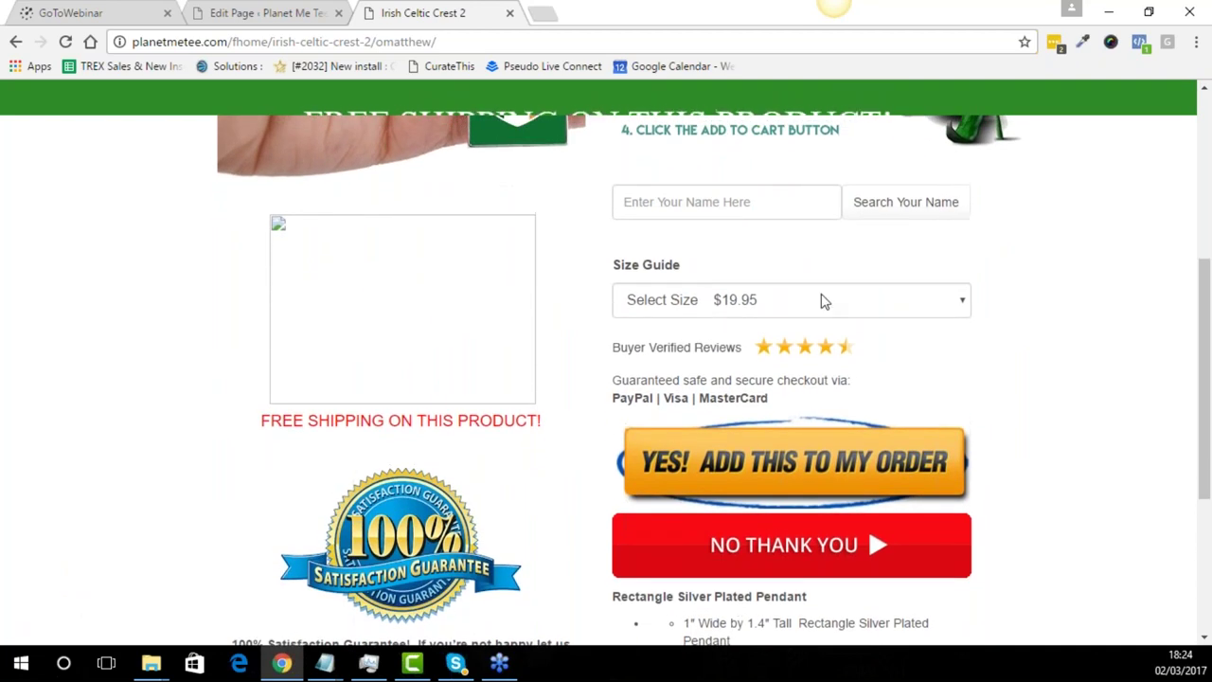
{"action": "left_click", "coordinate": [821, 300]}
{"action": "left_click", "coordinate": [763, 347]}
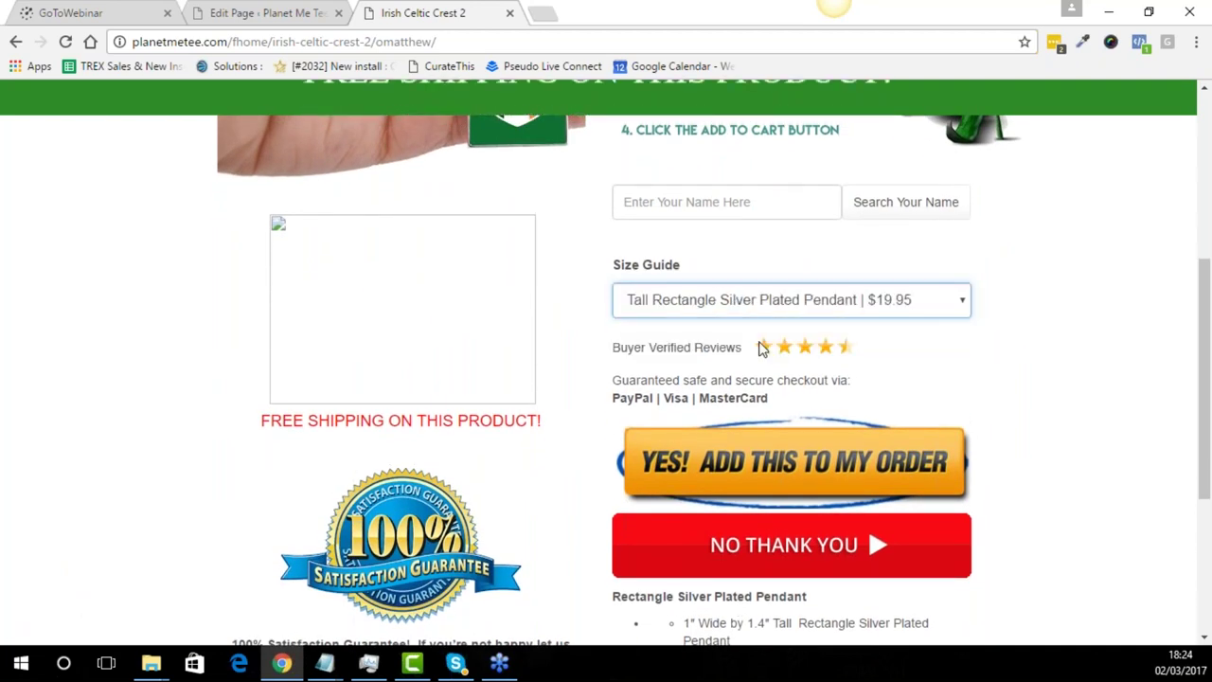
{"action": "left_click", "coordinate": [745, 460]}
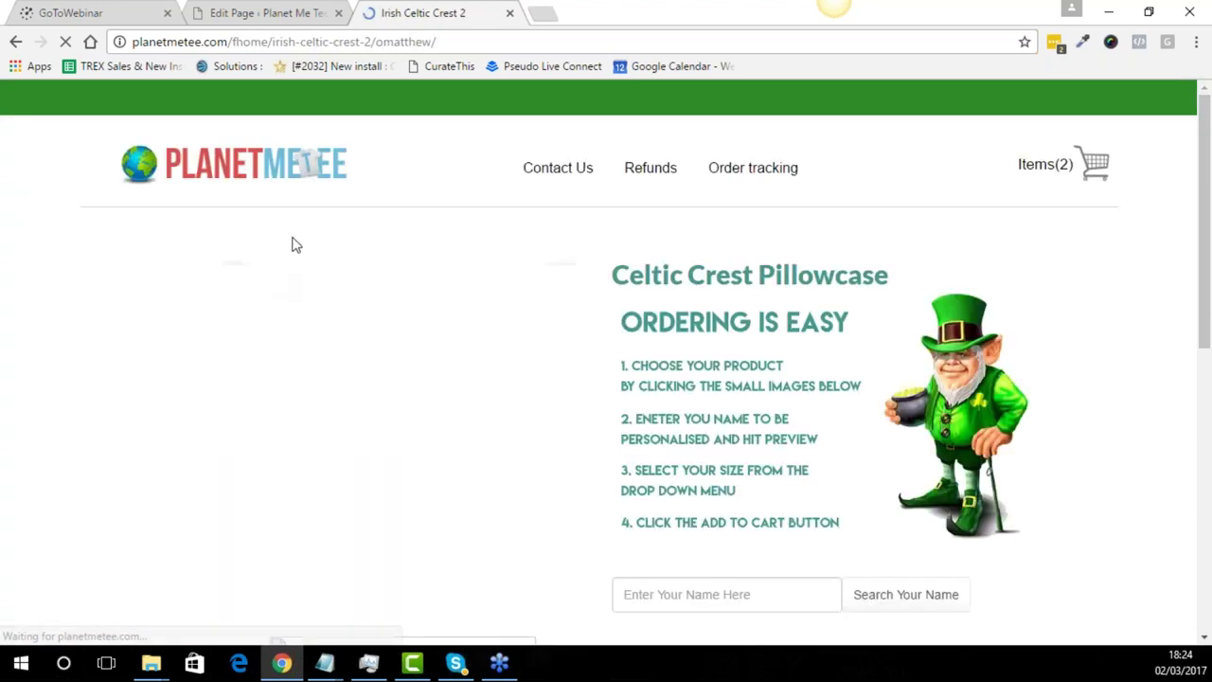
- Return to the WordPress admin page and open the TREXecom Funnel Campaigns list
{"action": "left_click", "coordinate": [251, 12]}
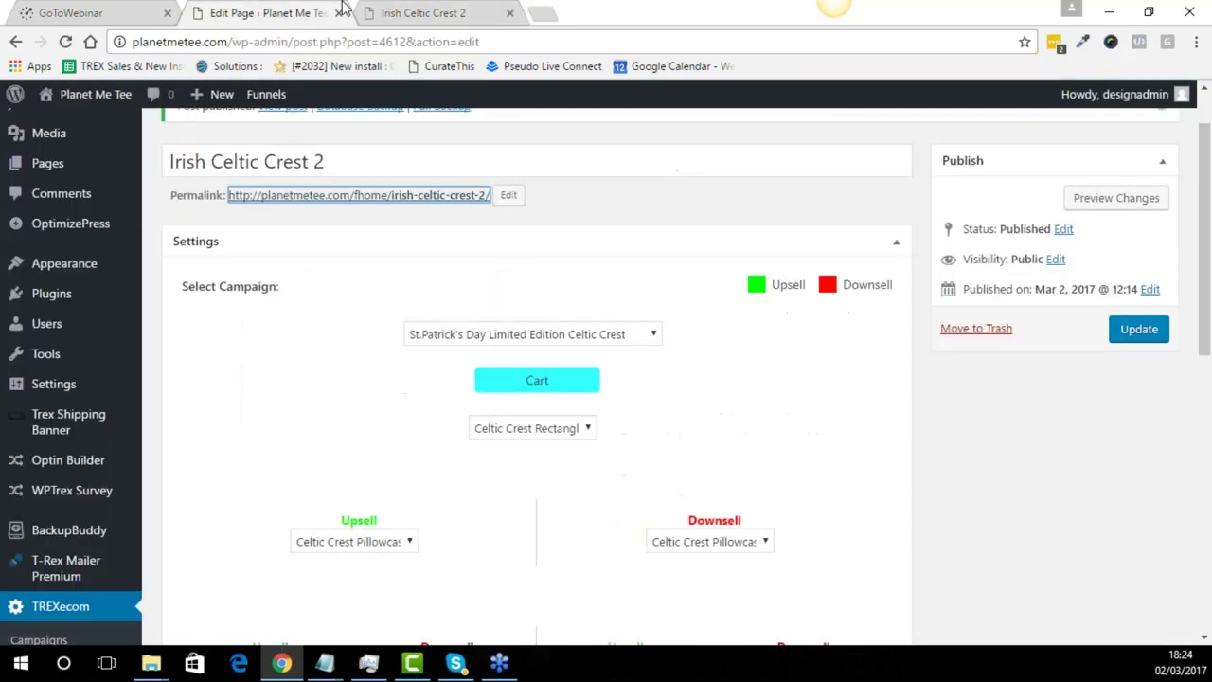
{"action": "left_click", "coordinate": [433, 12]}
{"action": "left_click", "coordinate": [273, 13]}
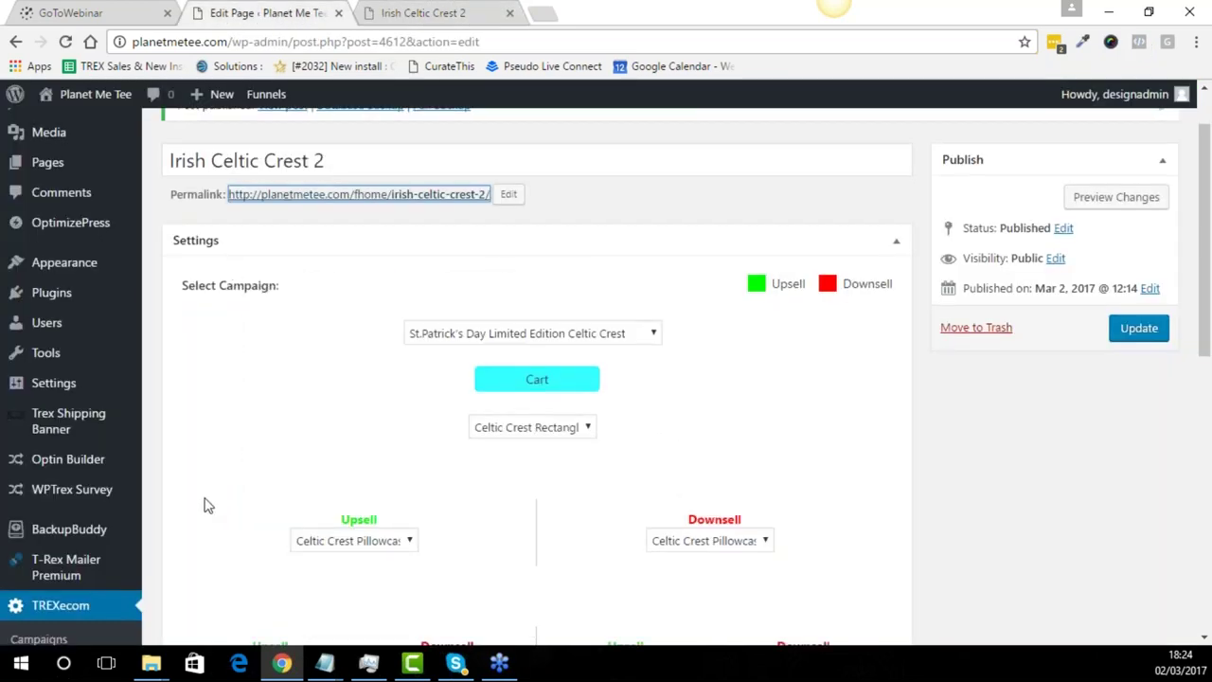
{"action": "scroll", "coordinate": [207, 504], "scroll_direction": "down", "scroll_amount": 3}
{"action": "scroll", "coordinate": [206, 504], "scroll_direction": "down", "scroll_amount": 1}
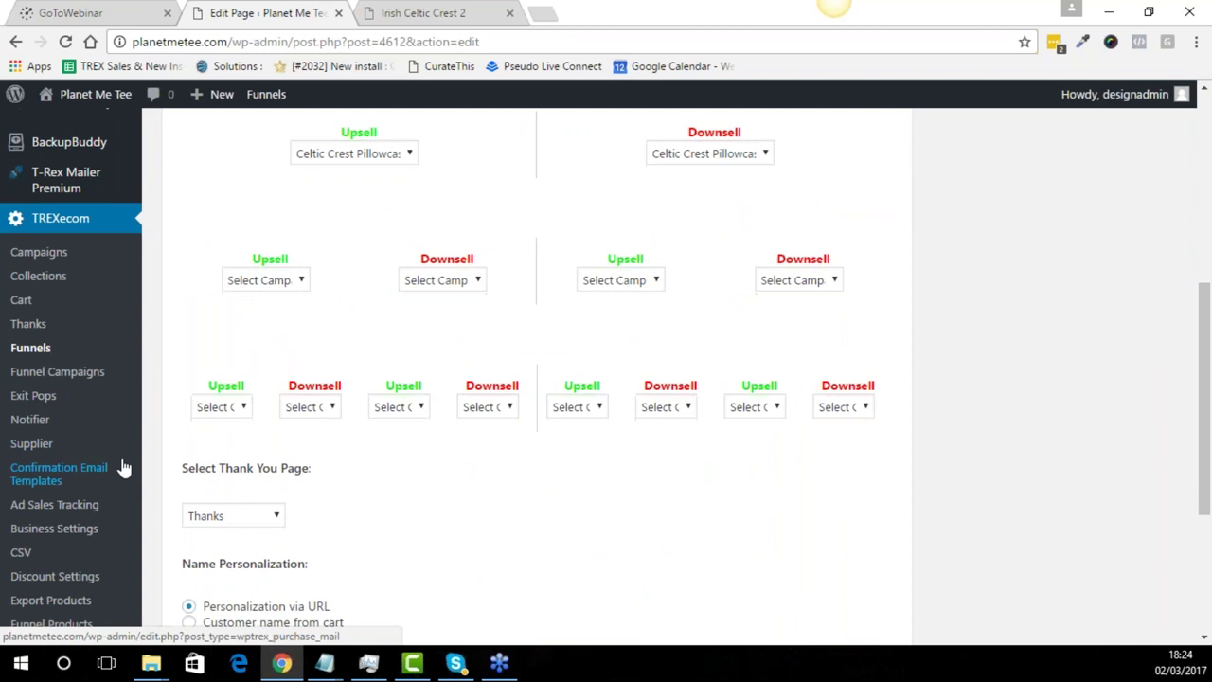
{"action": "scroll", "coordinate": [123, 459], "scroll_direction": "down", "scroll_amount": 1}
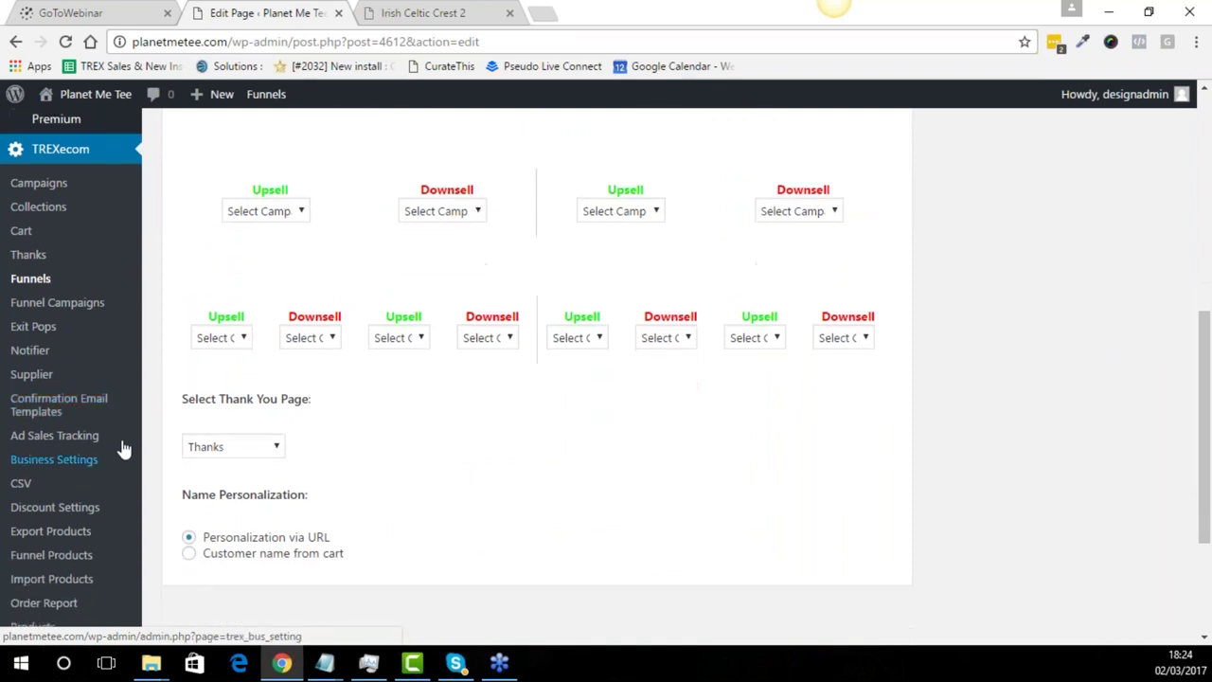
{"action": "left_click", "coordinate": [84, 303]}
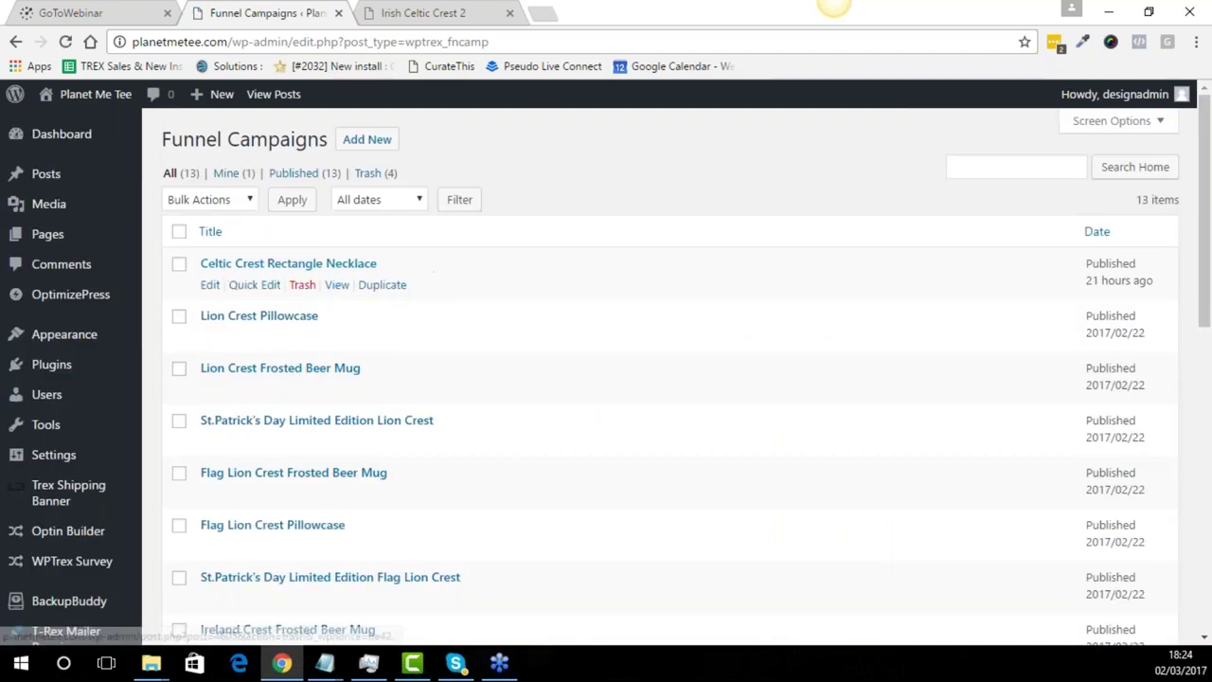
- View the live page of the Celtic Crest Rectangle Necklace funnel campaign in a new browser tab
{"action": "right_click", "coordinate": [333, 291]}
{"action": "left_click", "coordinate": [407, 295]}
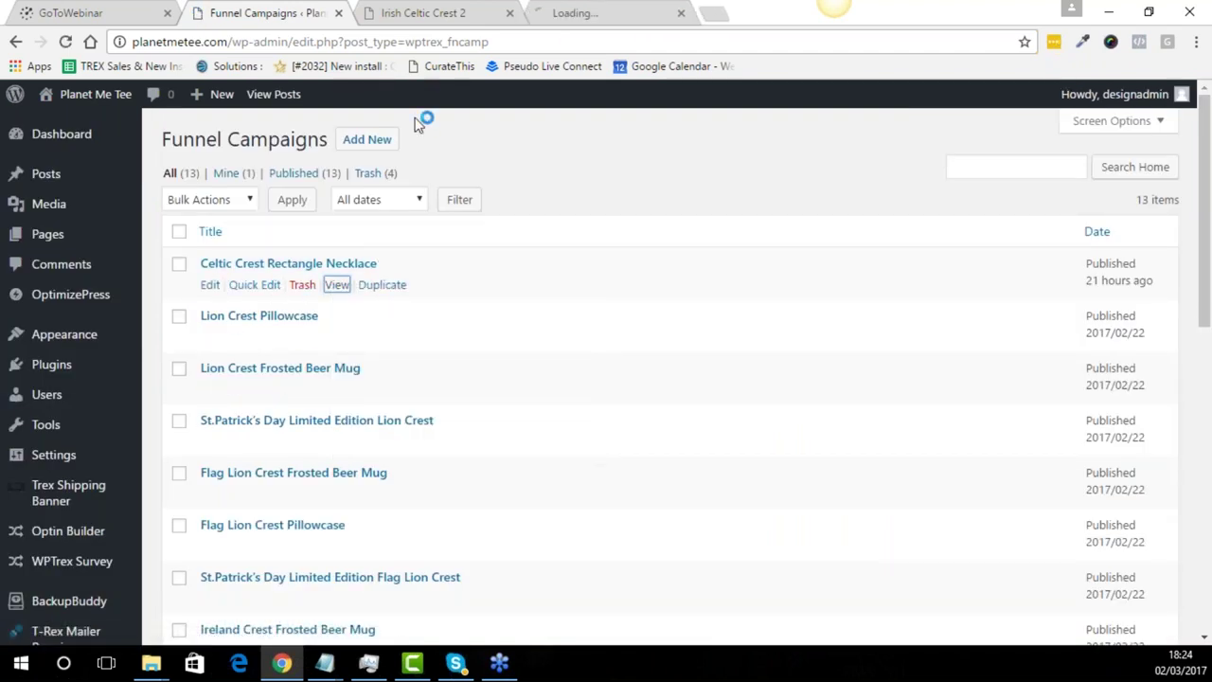
{"action": "left_click", "coordinate": [580, 17]}
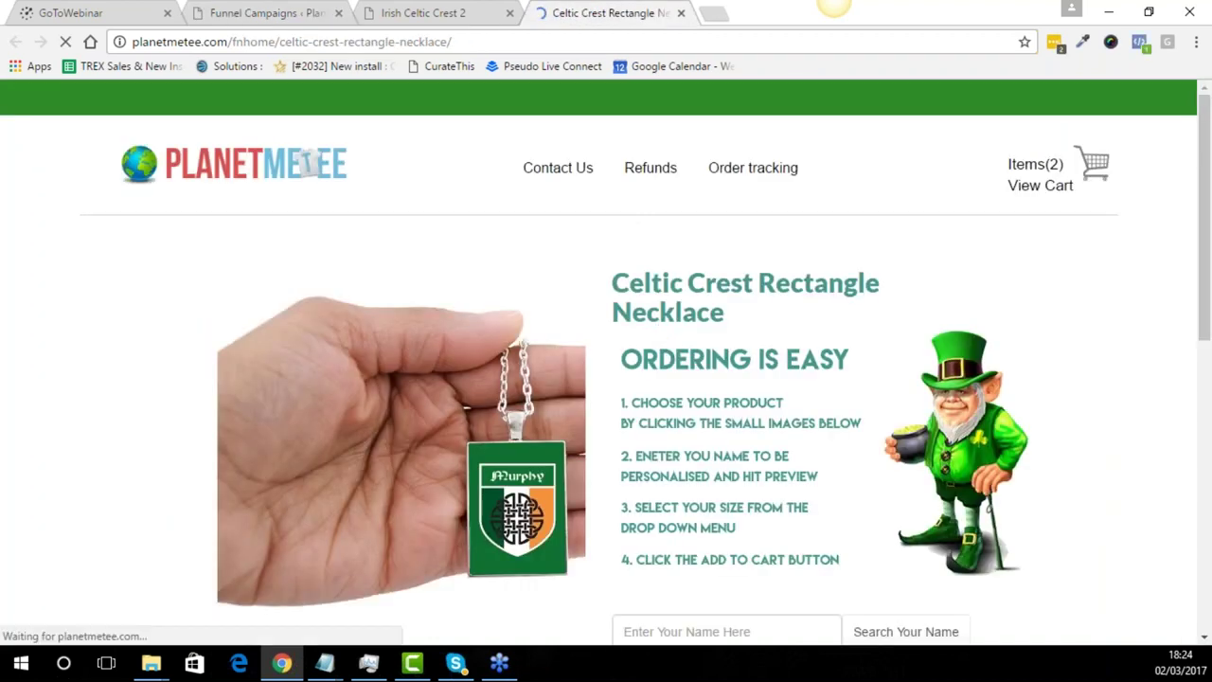
{"action": "scroll", "coordinate": [772, 379], "scroll_direction": "down", "scroll_amount": 1}
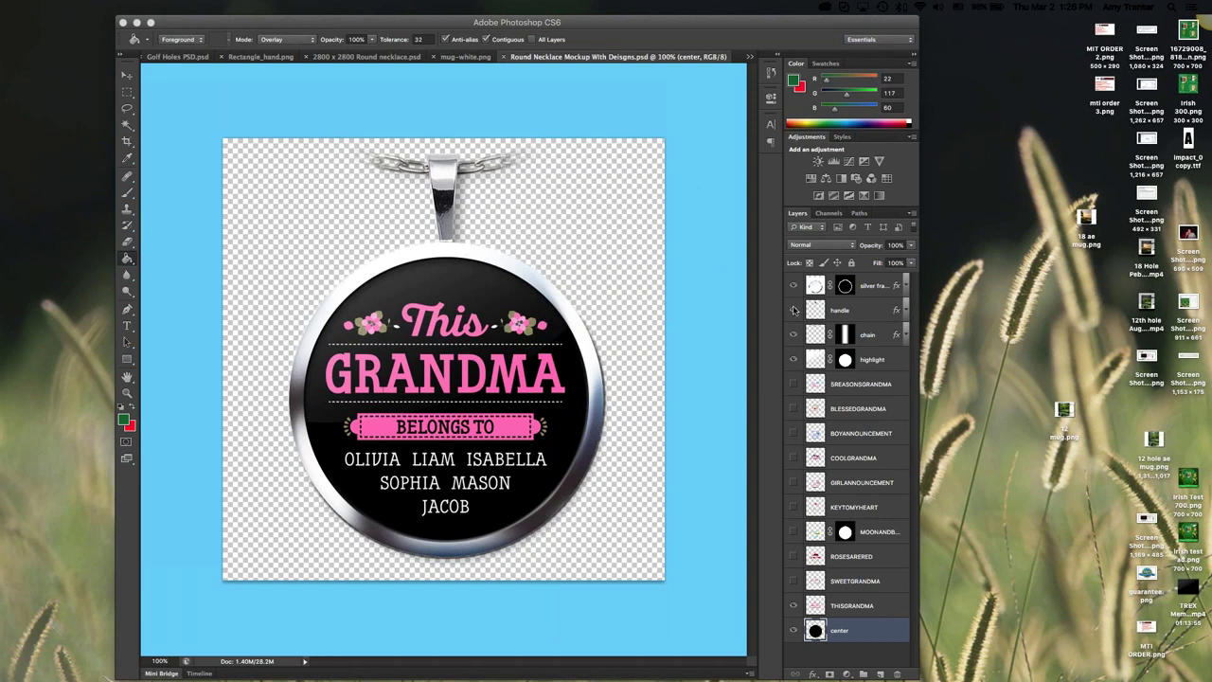
{"action": "left_click", "coordinate": [798, 367]}
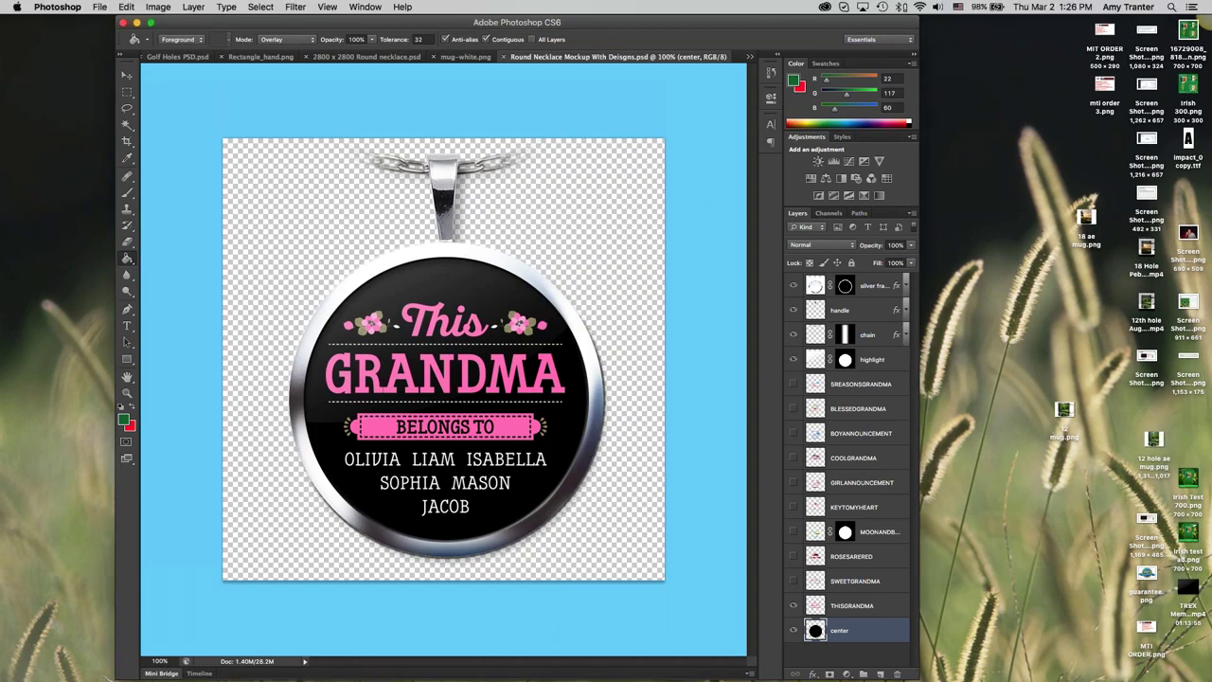
- Hide the THISGRANDMA design on the round pendant mockup and preview the 5REASONSGRANDMA and BLESSEDGRANDMA designs one at a time
{"action": "left_click", "coordinate": [794, 384]}
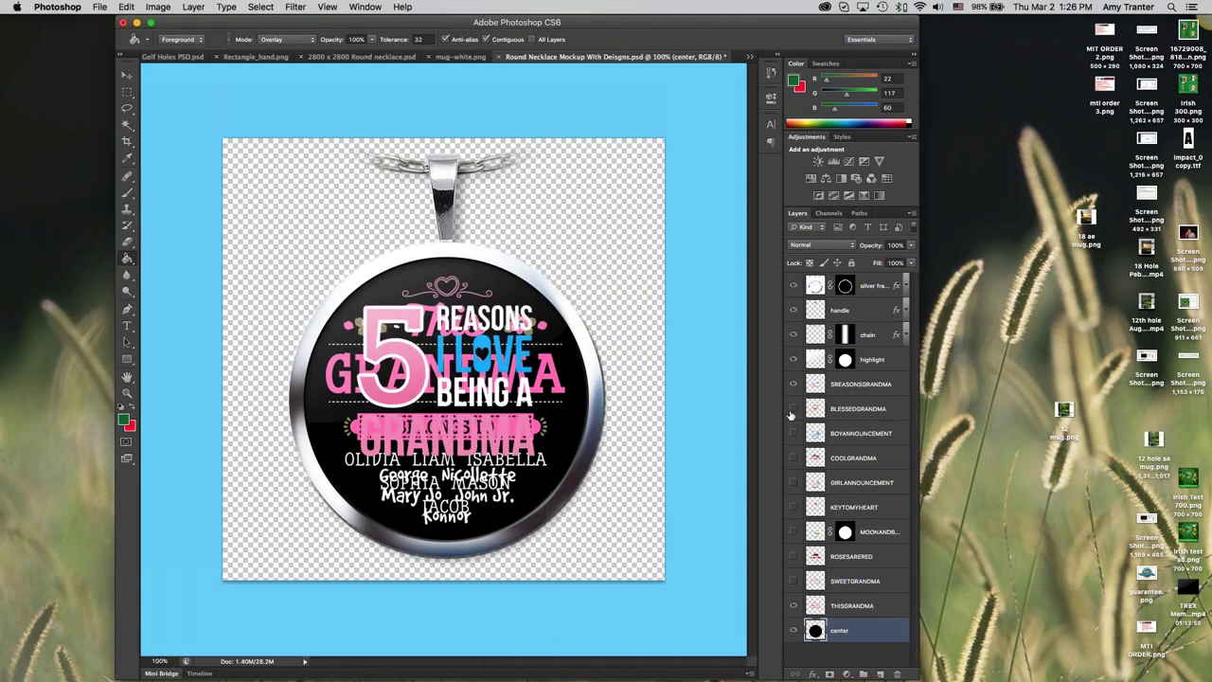
{"action": "left_click", "coordinate": [794, 605]}
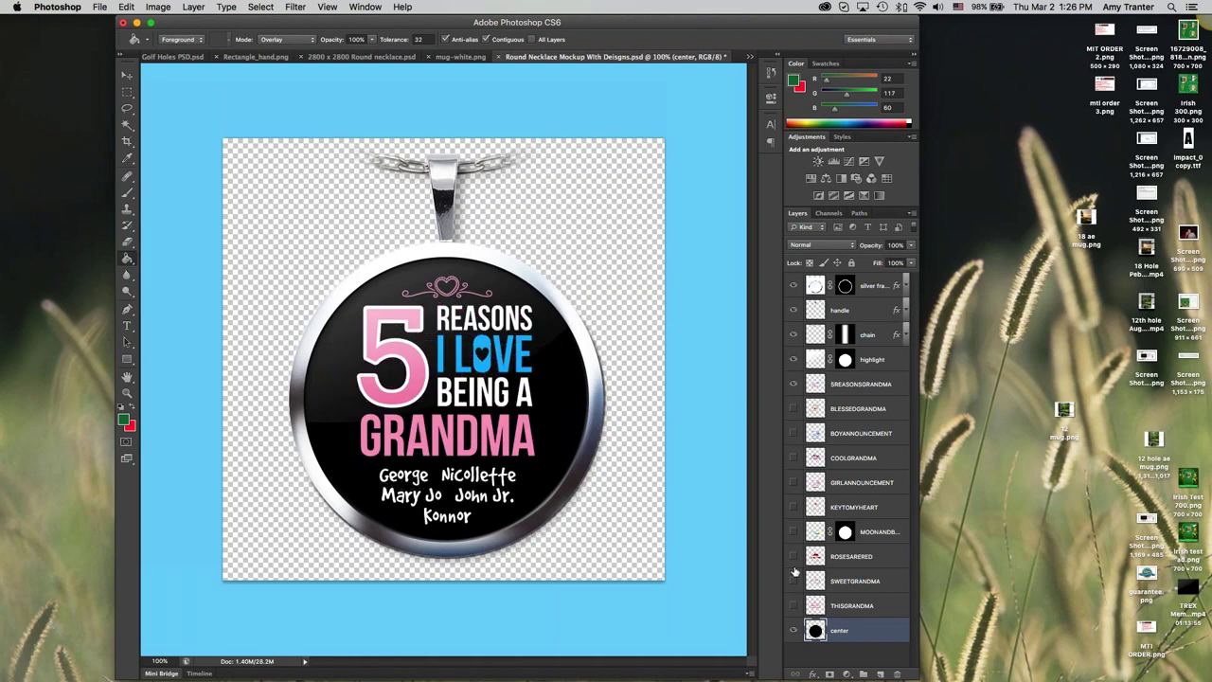
{"action": "left_click", "coordinate": [794, 384]}
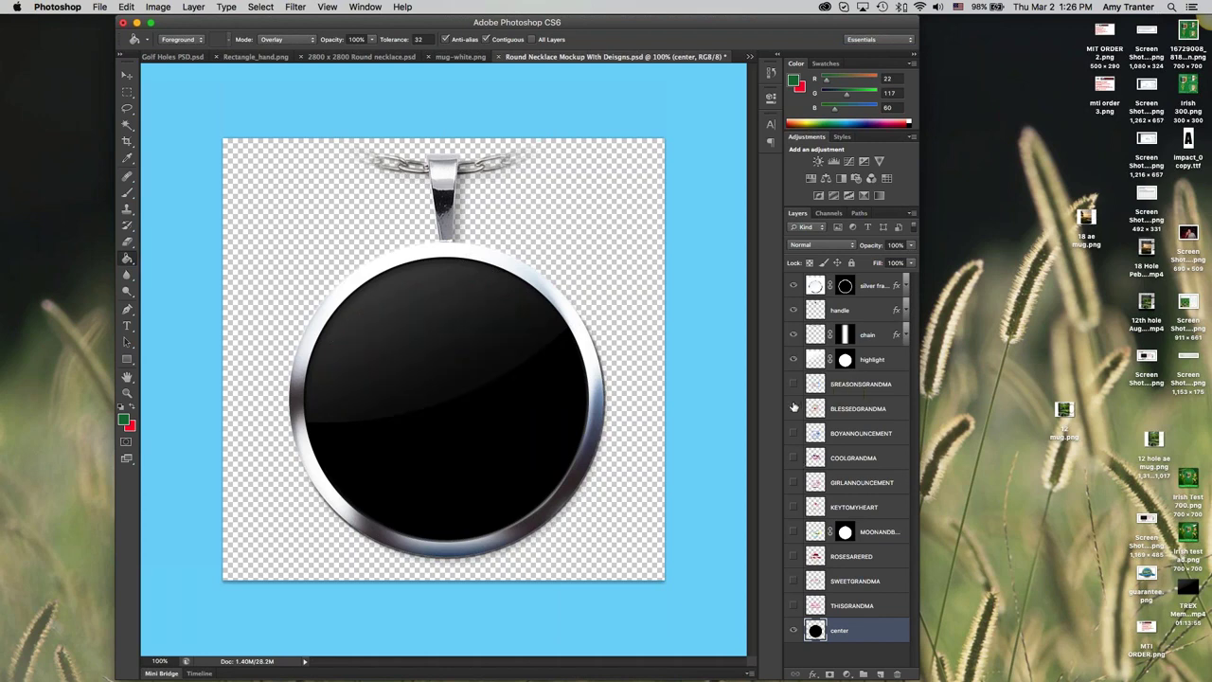
{"action": "left_click", "coordinate": [794, 408]}
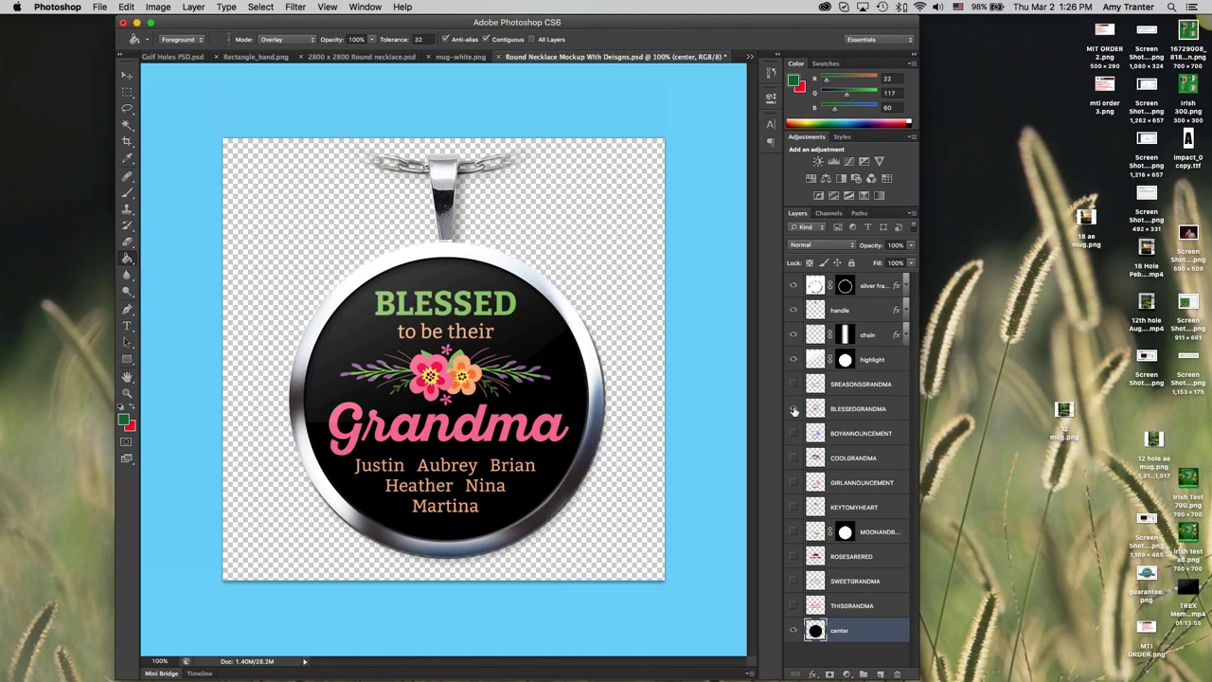
{"action": "left_click", "coordinate": [794, 408]}
- Preview the BOYANNOUNCEMENT, COOLGRANDMA and GIRLANNOUNCEMENT designs on the pendant, hiding each one after viewing it
{"action": "left_click", "coordinate": [794, 433]}
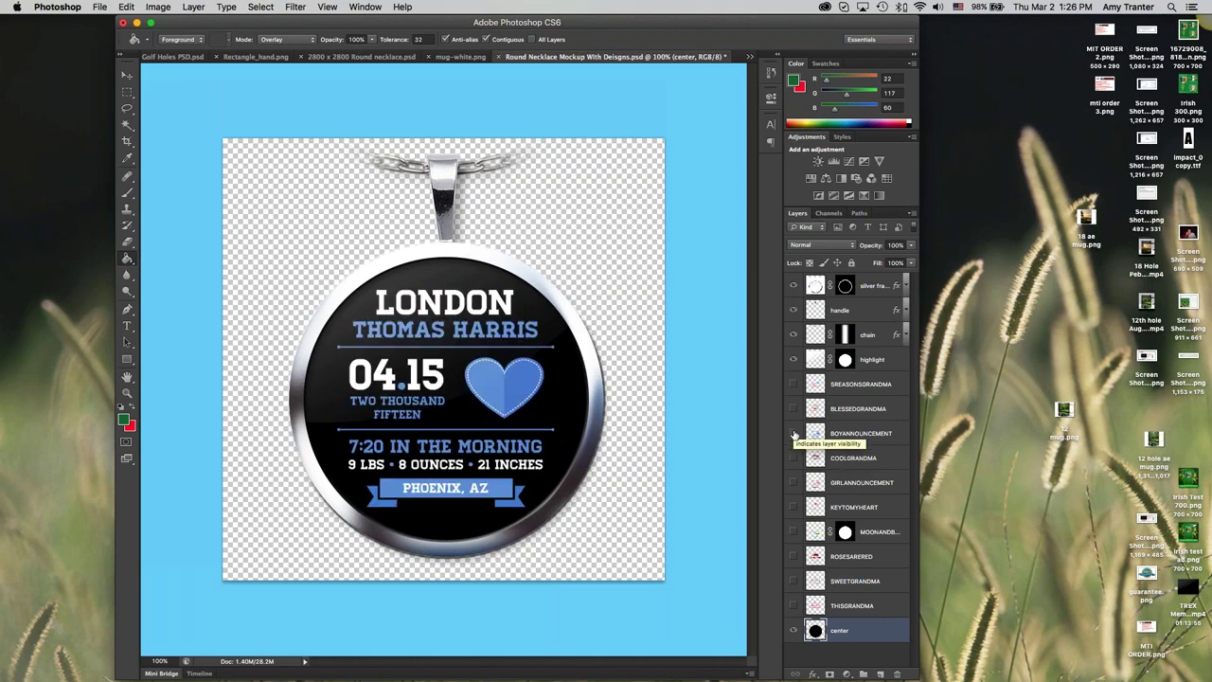
{"action": "left_click", "coordinate": [794, 433]}
{"action": "left_click", "coordinate": [794, 458]}
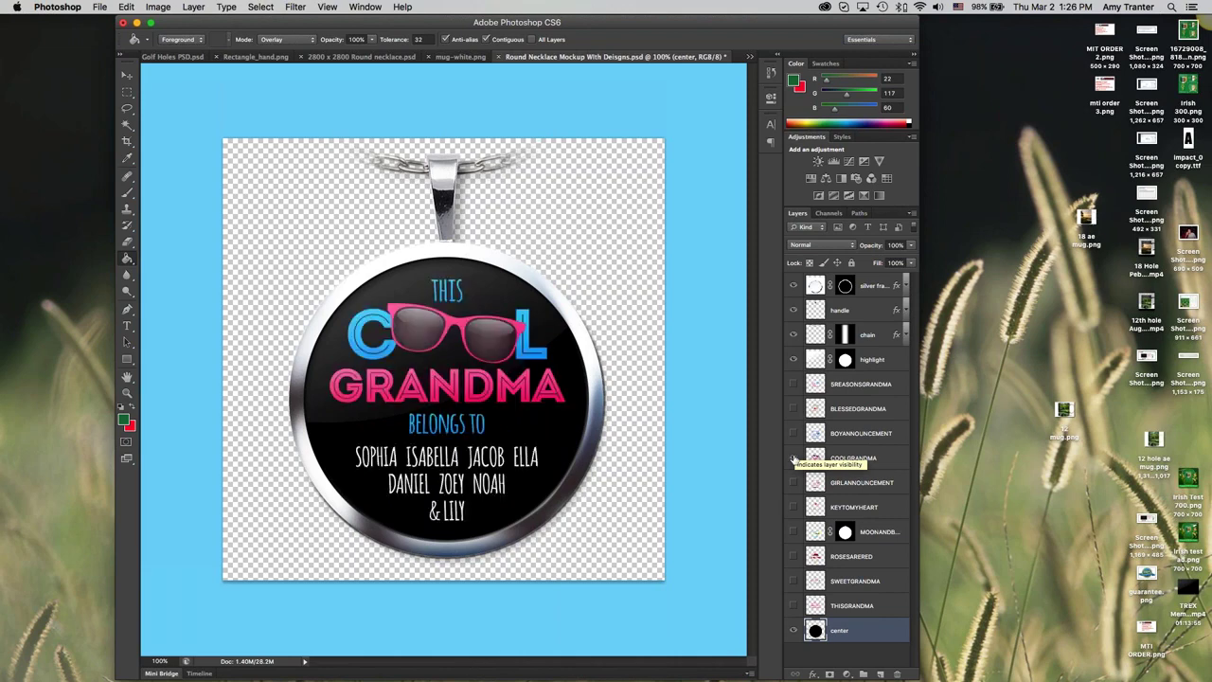
{"action": "left_click", "coordinate": [794, 458]}
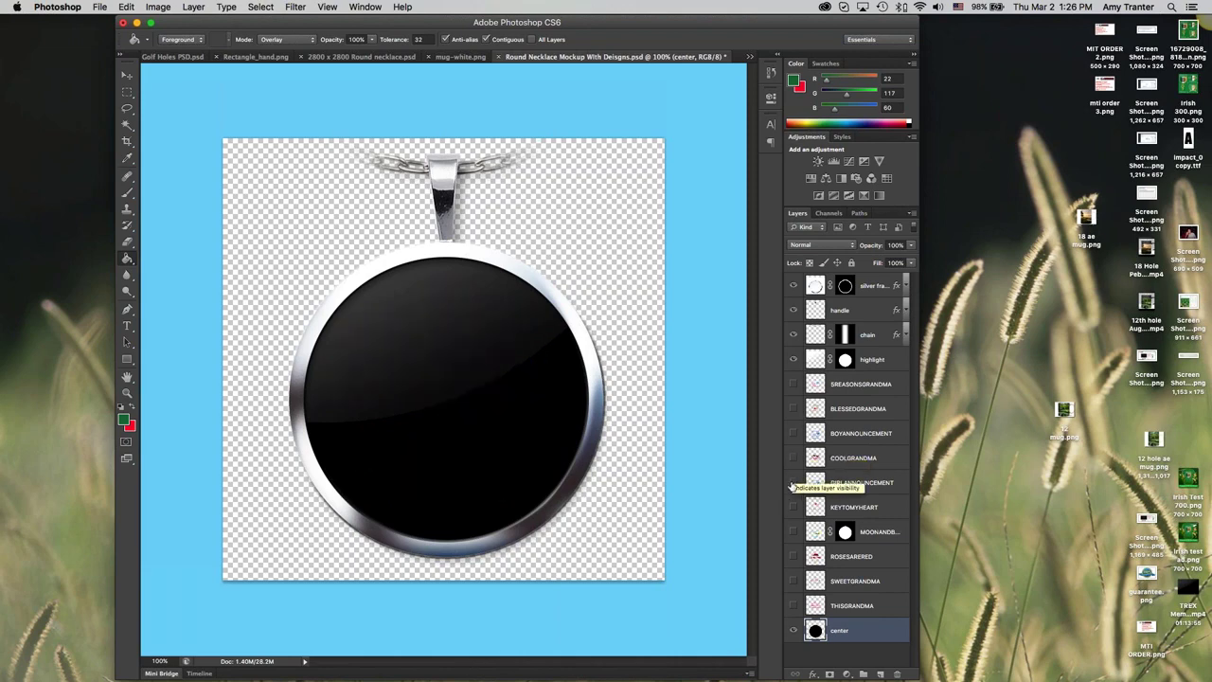
{"action": "left_click", "coordinate": [794, 482]}
{"action": "left_click", "coordinate": [794, 482]}
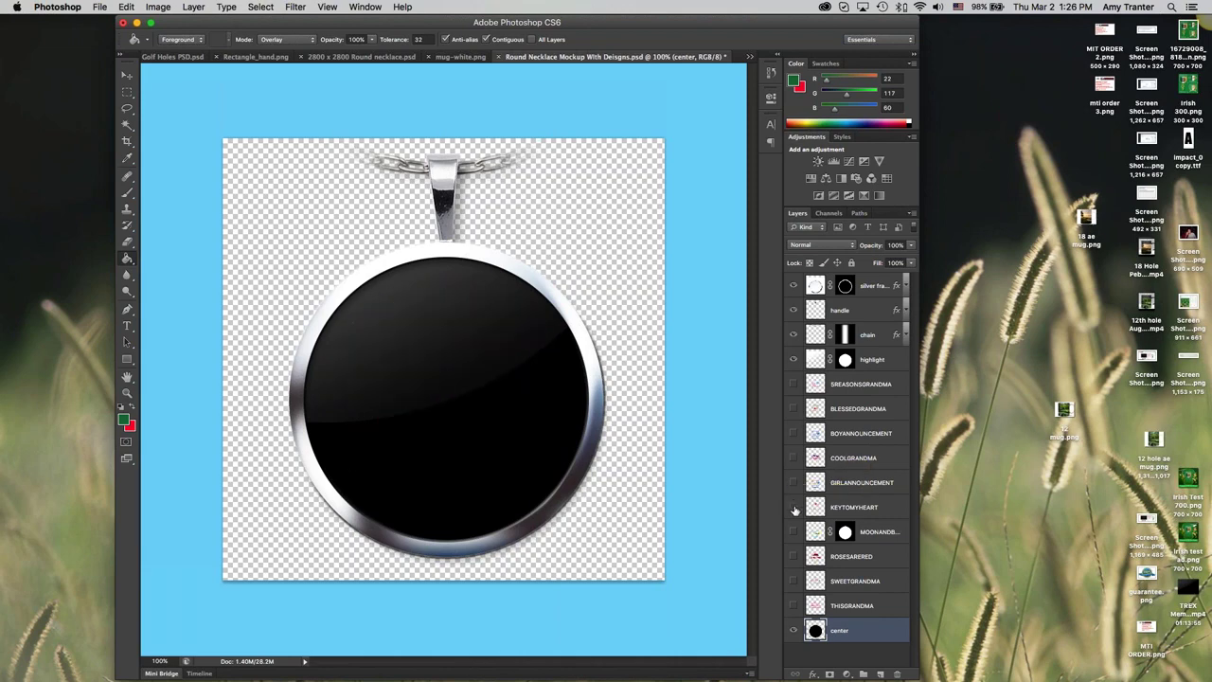
- Preview the KEYTOMYHEART, moon-and-back and ROSESARERED designs on the pendant, hiding each one after viewing it
{"action": "left_click", "coordinate": [794, 507]}
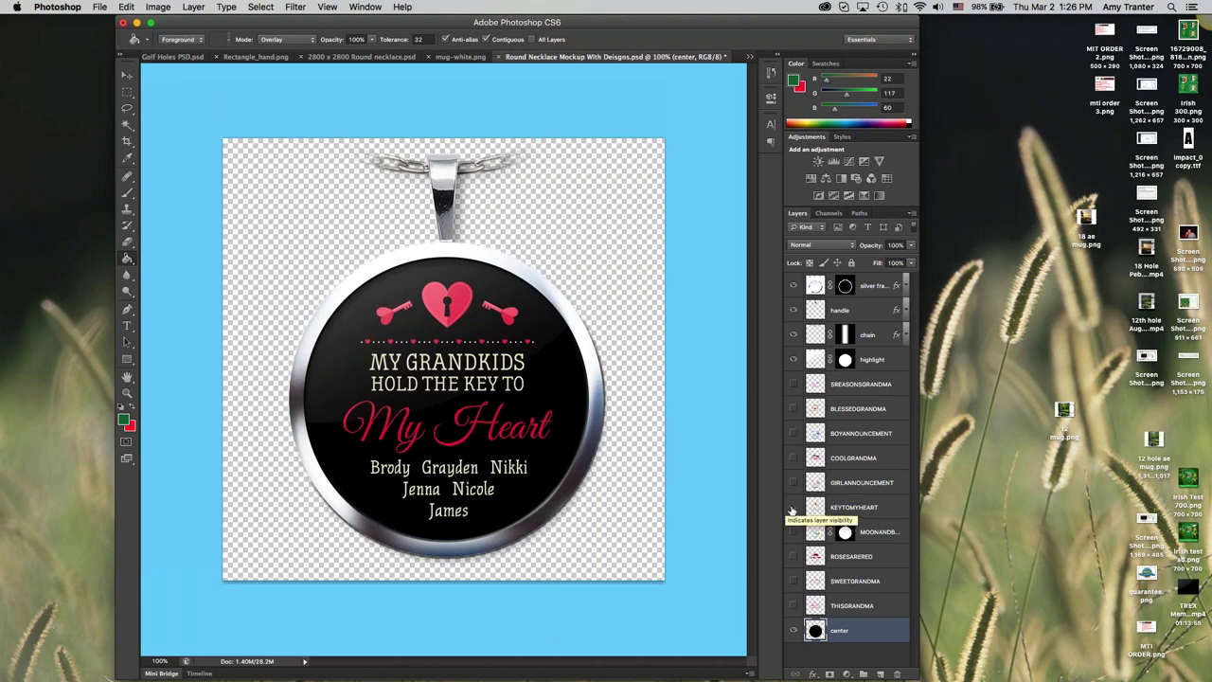
{"action": "left_click", "coordinate": [794, 508]}
{"action": "left_click", "coordinate": [794, 531]}
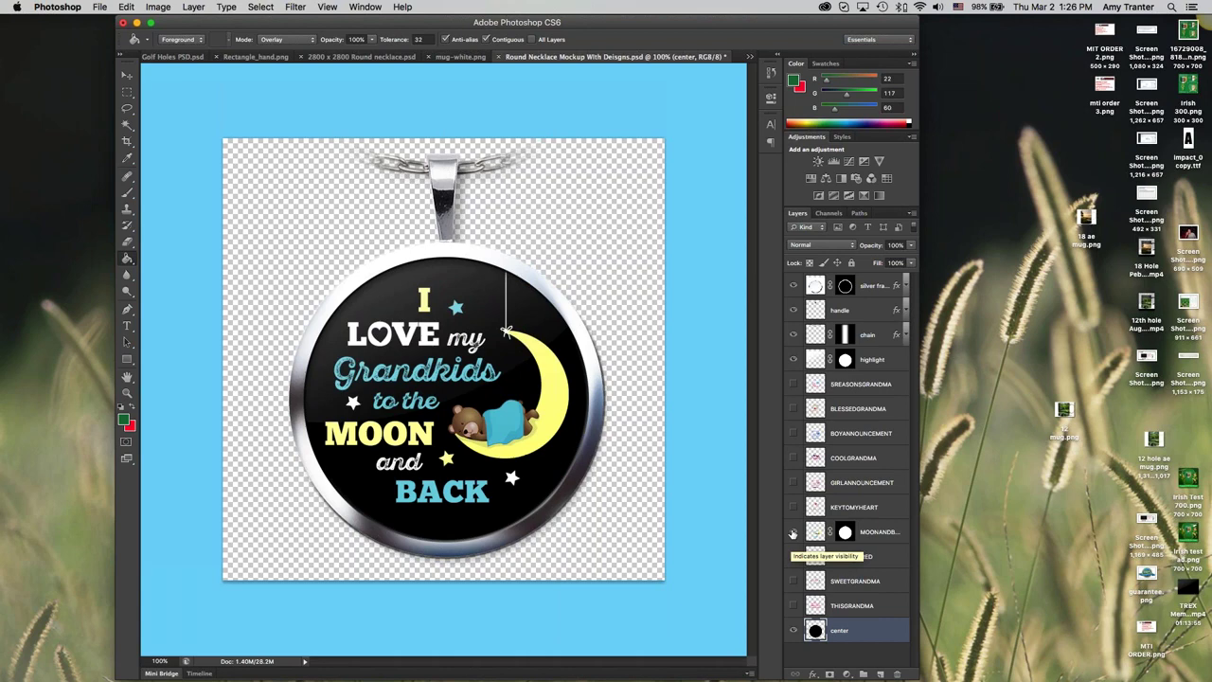
{"action": "left_click", "coordinate": [793, 531]}
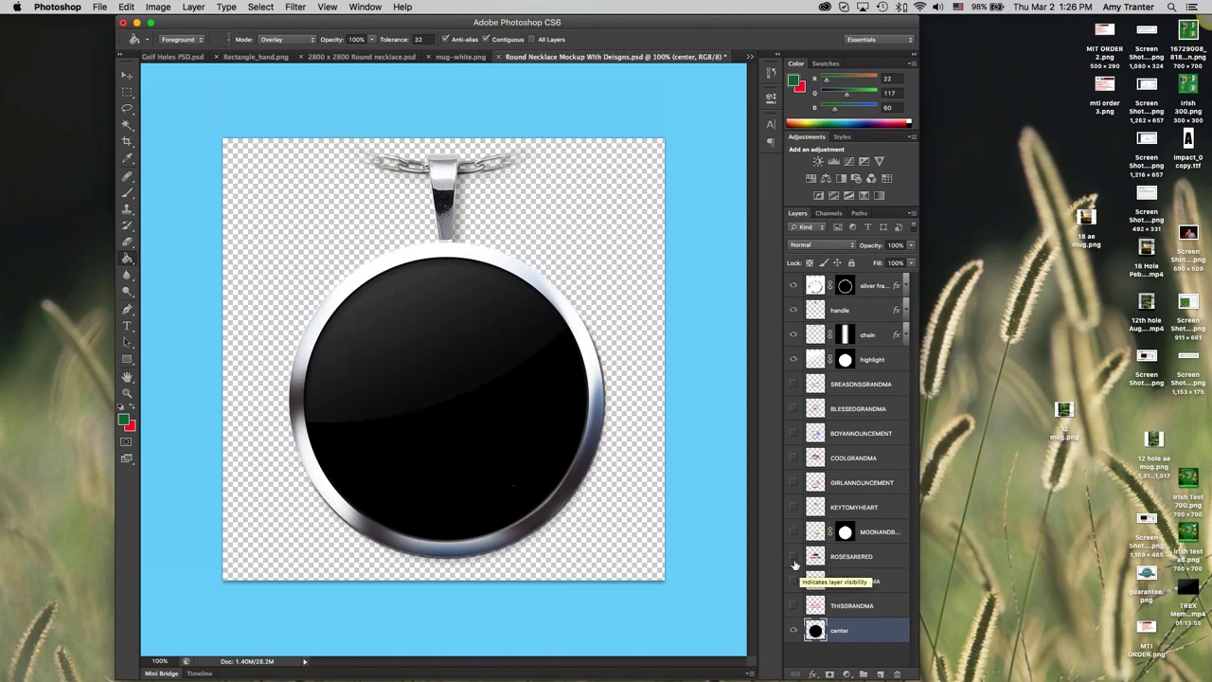
{"action": "left_click", "coordinate": [794, 557]}
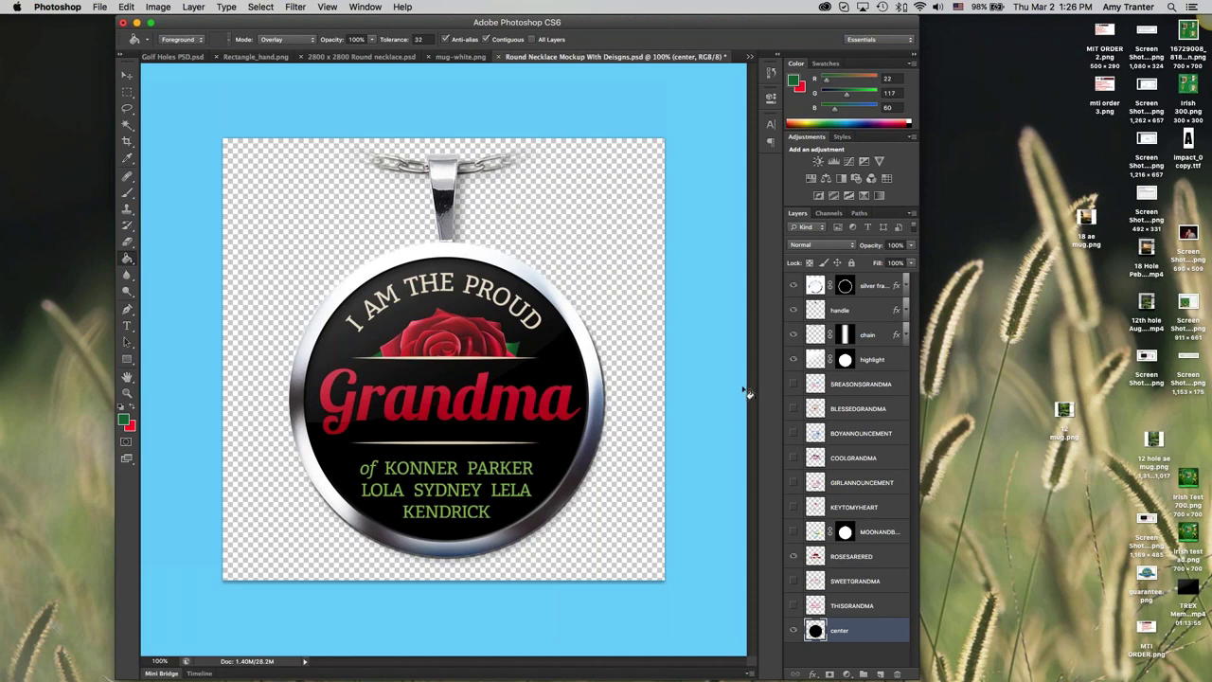
{"action": "left_click", "coordinate": [794, 557]}
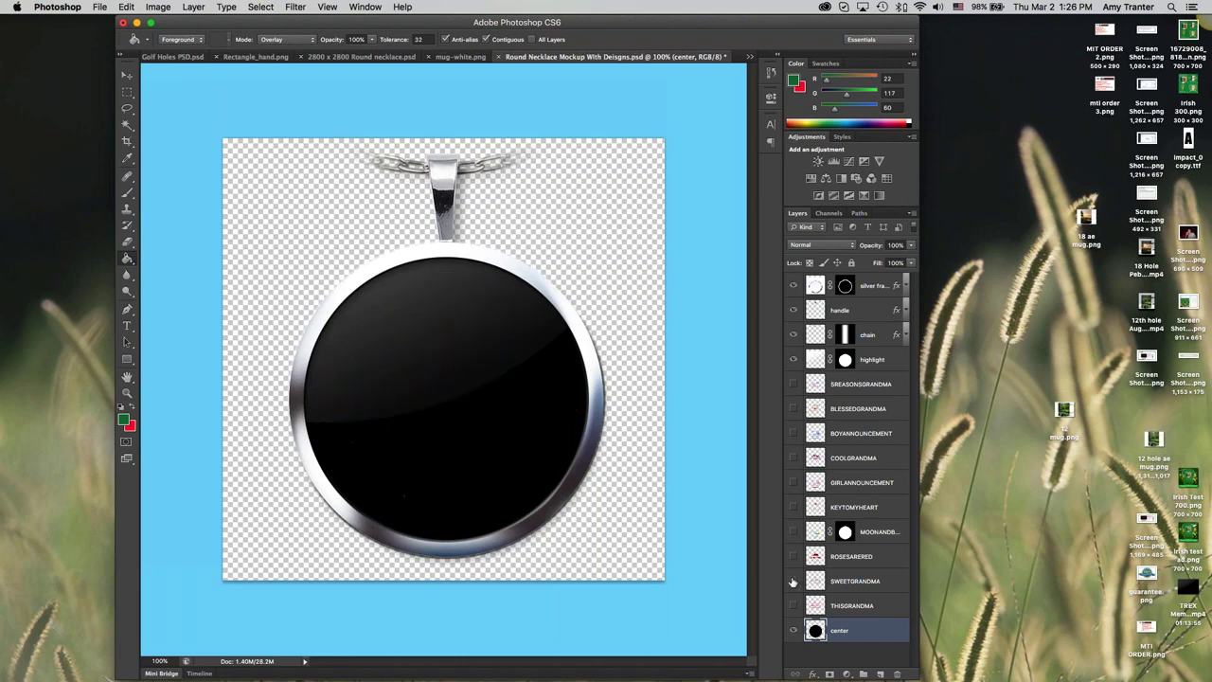
- Preview the SWEETGRANDMA and THISGRANDMA designs on the pendant, leaving all design layers hidden
{"action": "left_click", "coordinate": [793, 581]}
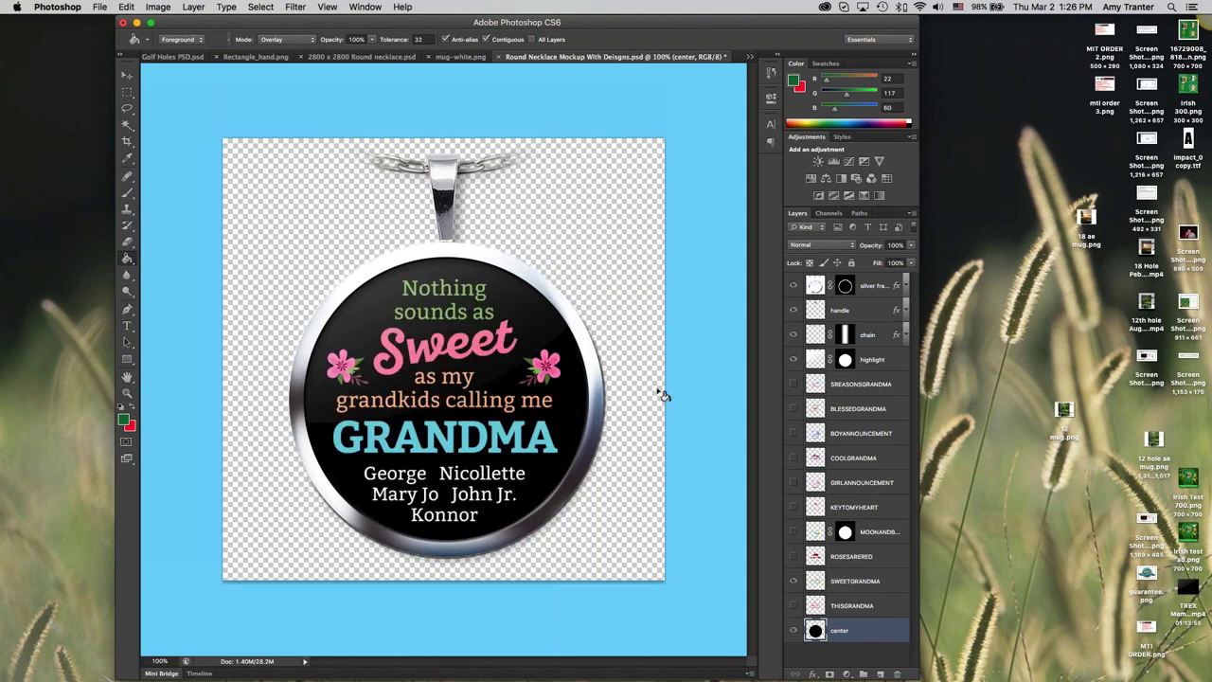
{"action": "left_click", "coordinate": [793, 581]}
{"action": "left_click", "coordinate": [795, 606]}
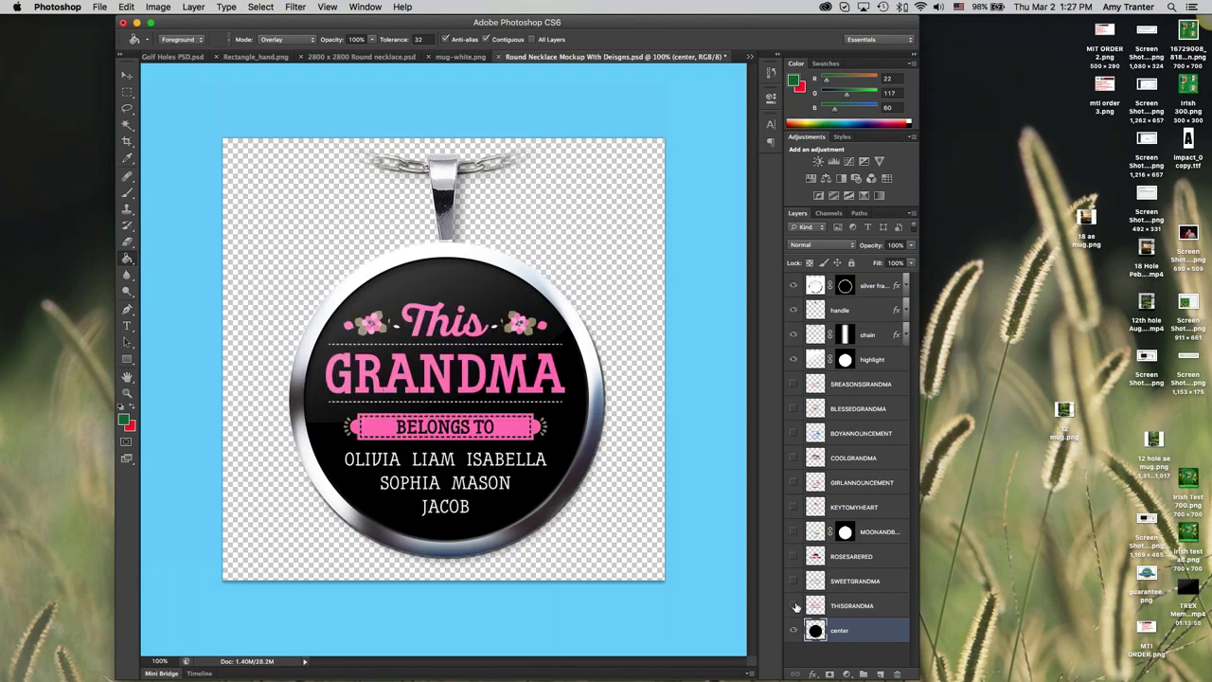
{"action": "left_click", "coordinate": [795, 606]}
- Switch to the 2800 x 2800 Round necklace.psd document and compare the canvas with the red circle template in Layer 1 hidden and shown
{"action": "left_click", "coordinate": [749, 58]}
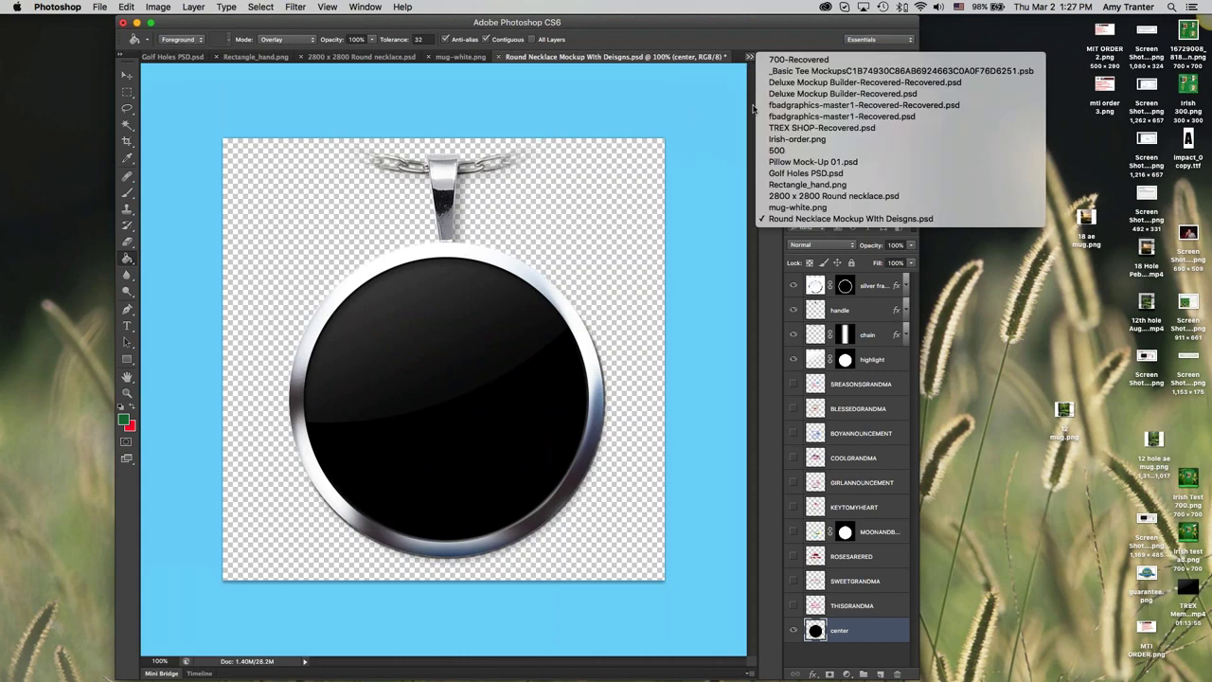
{"action": "left_click", "coordinate": [782, 198]}
{"action": "left_click", "coordinate": [782, 198]}
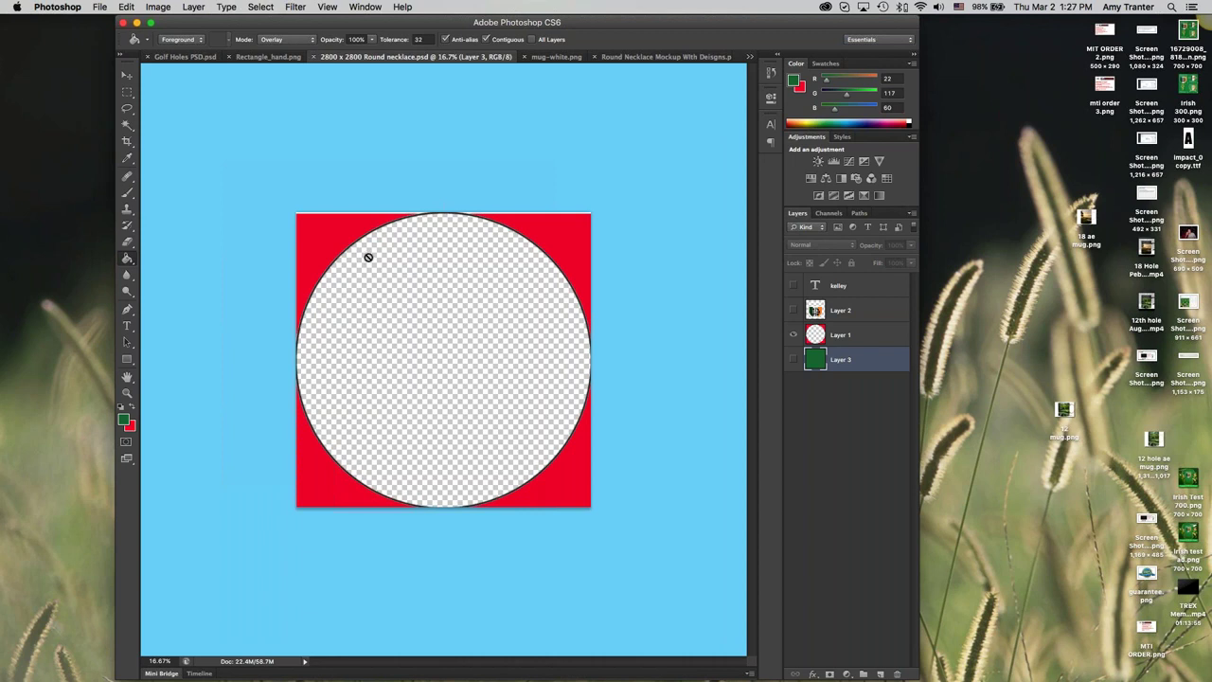
{"action": "left_click", "coordinate": [794, 336]}
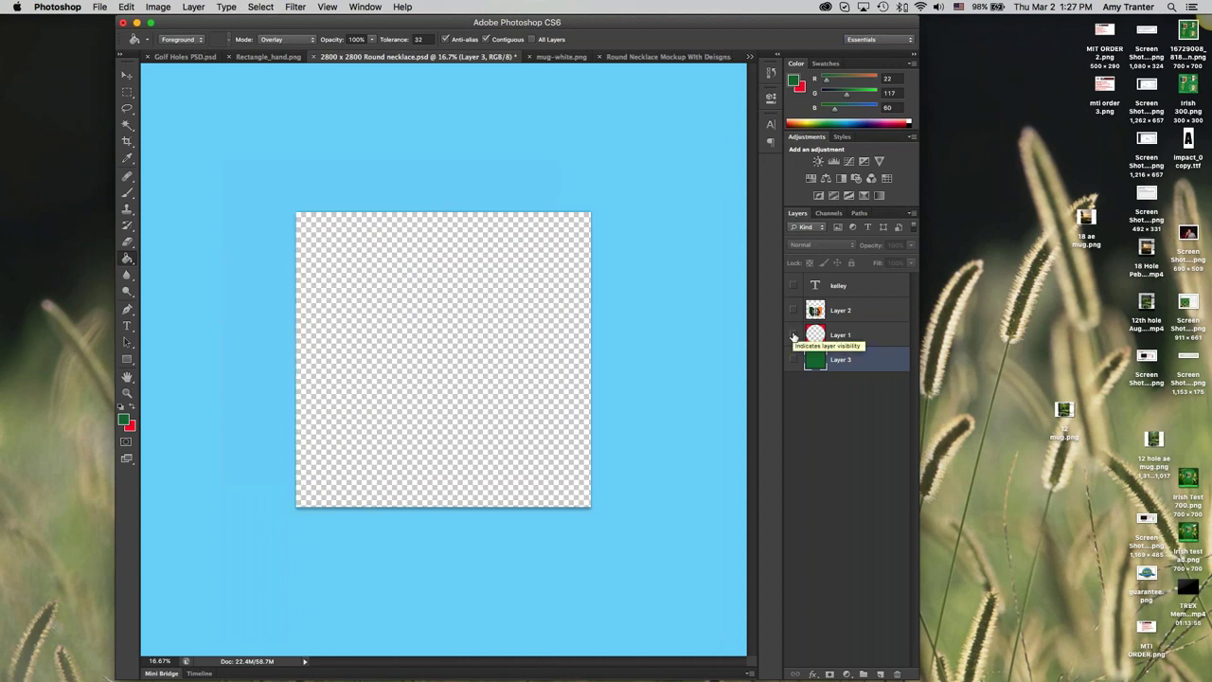
{"action": "left_click", "coordinate": [794, 337]}
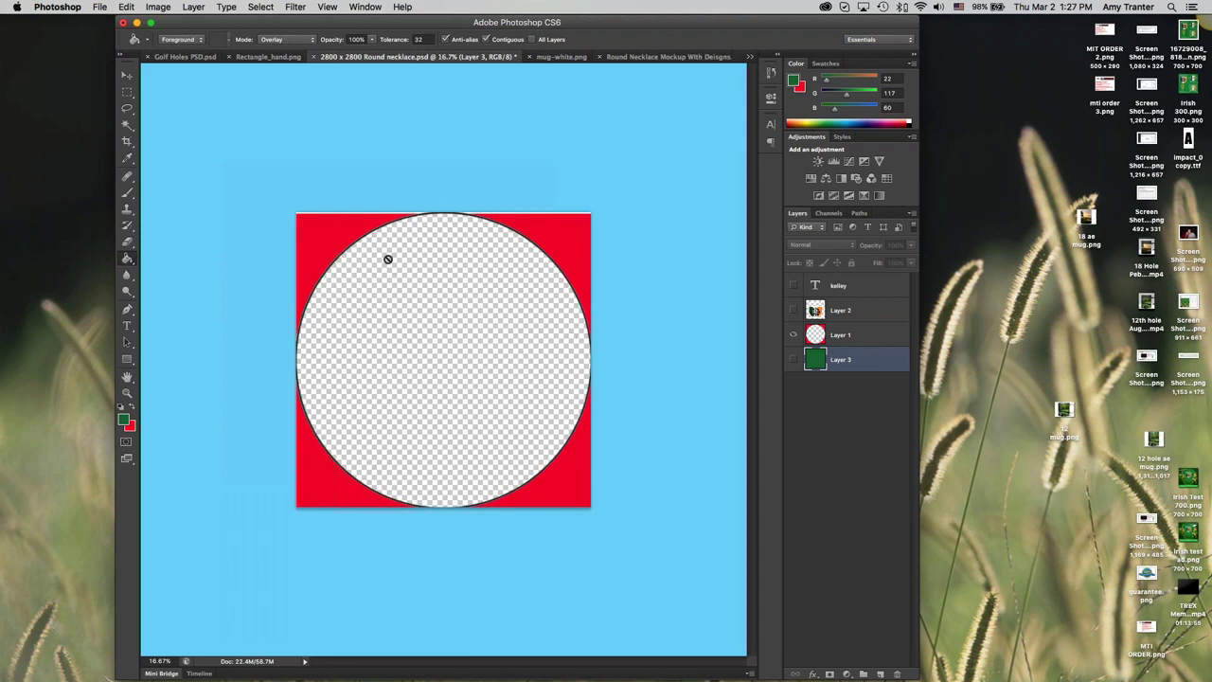
- Show the crest artwork in Layer 2, the surname text layer and the green background in Layer 3
{"action": "left_click", "coordinate": [793, 310]}
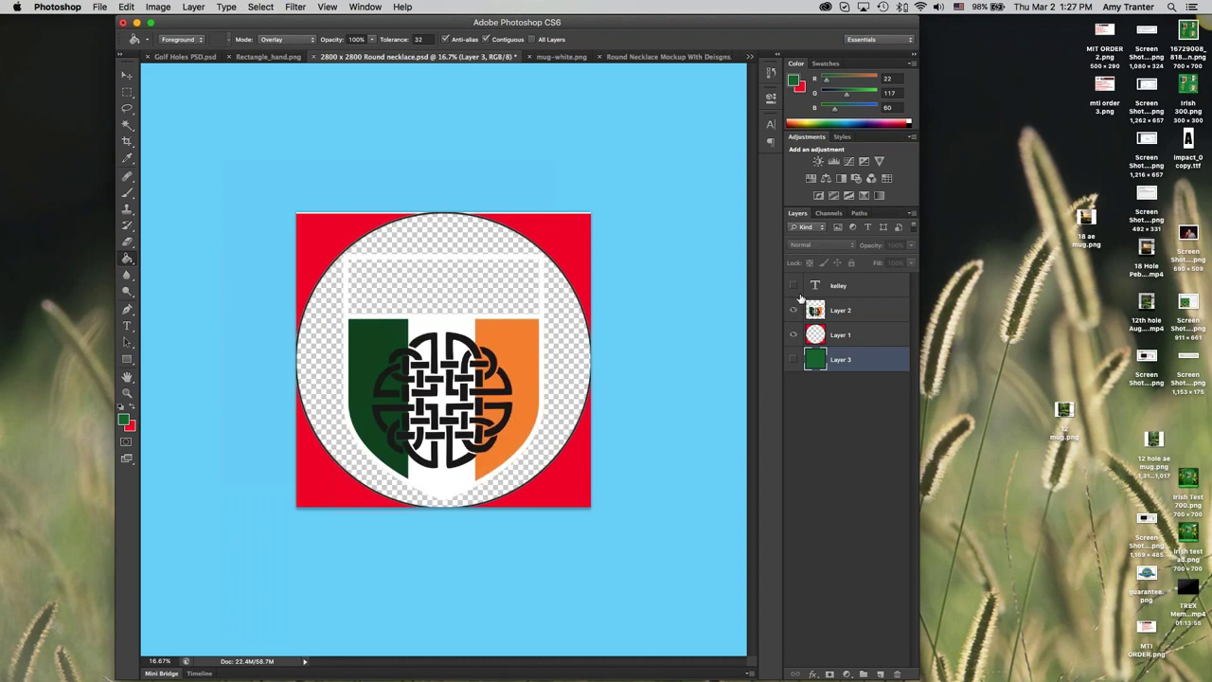
{"action": "left_click", "coordinate": [793, 285]}
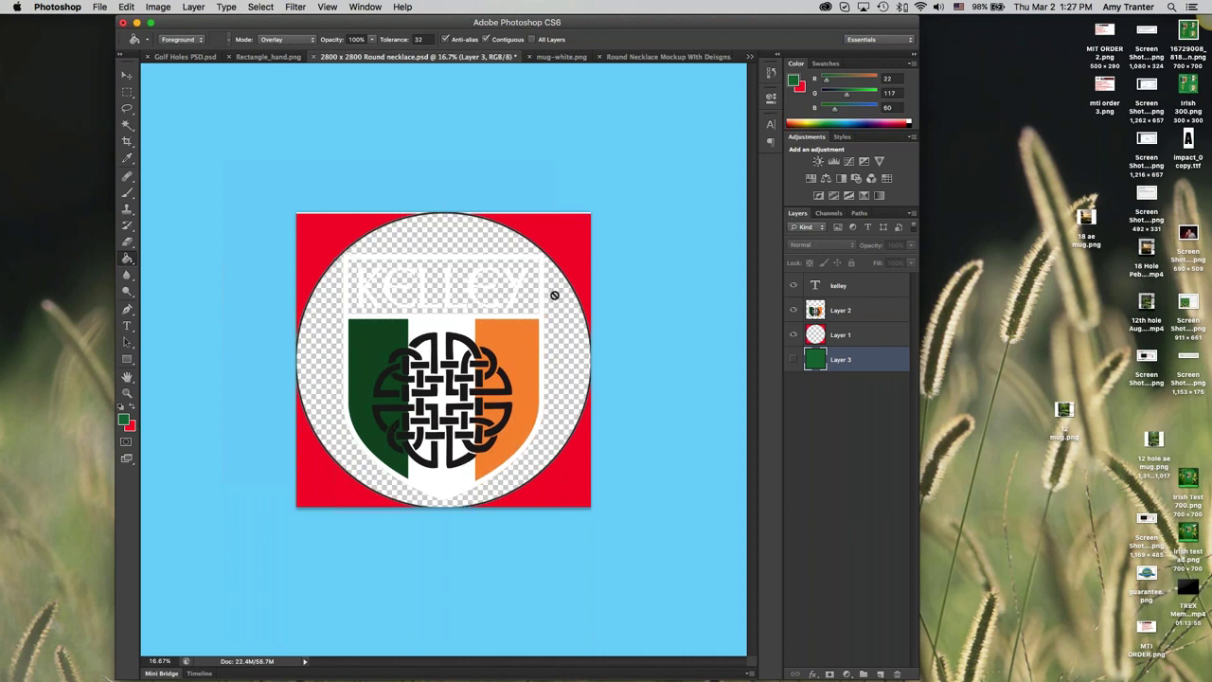
{"action": "left_click", "coordinate": [794, 360]}
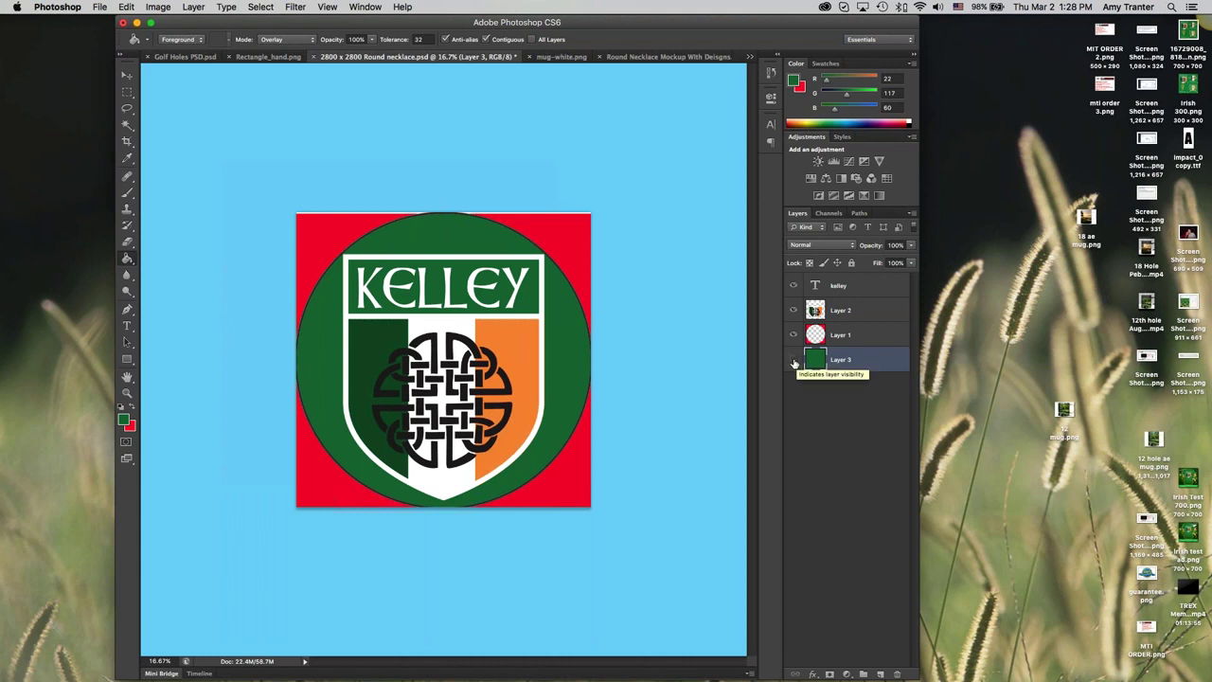
- Hide the green background in Layer 3 and inspect the foreground colour's hex code without changing it
{"action": "left_click", "coordinate": [794, 360]}
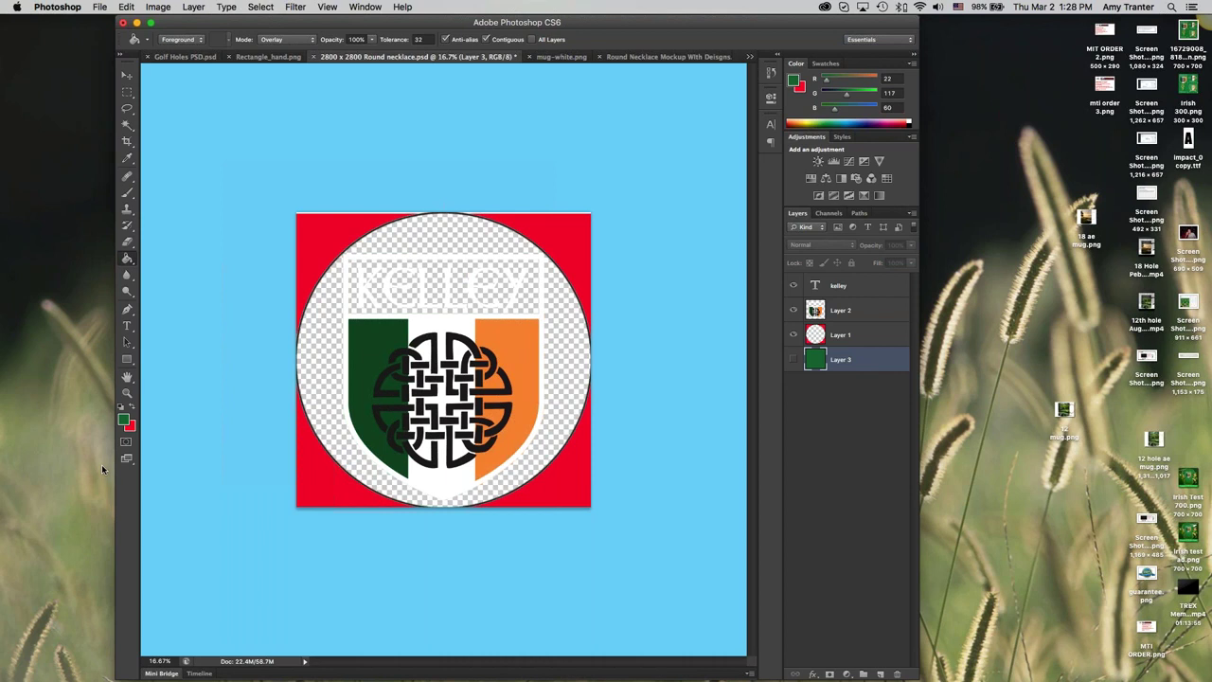
{"action": "left_click", "coordinate": [124, 420]}
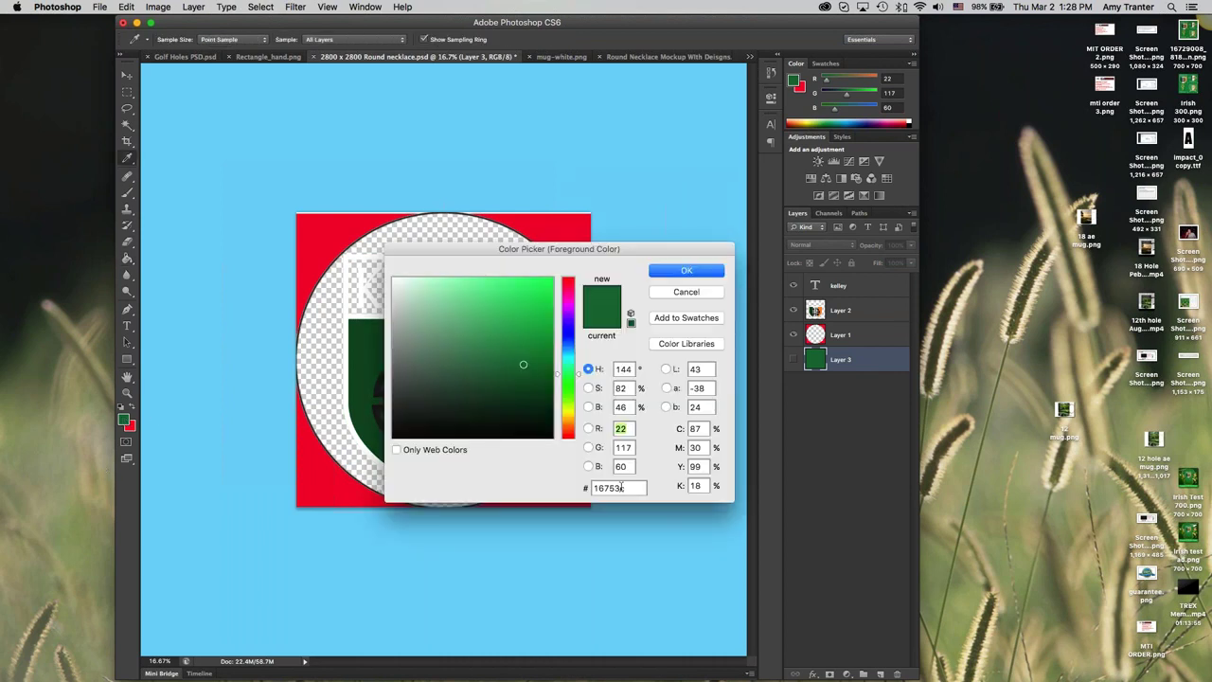
{"action": "left_click", "coordinate": [691, 295]}
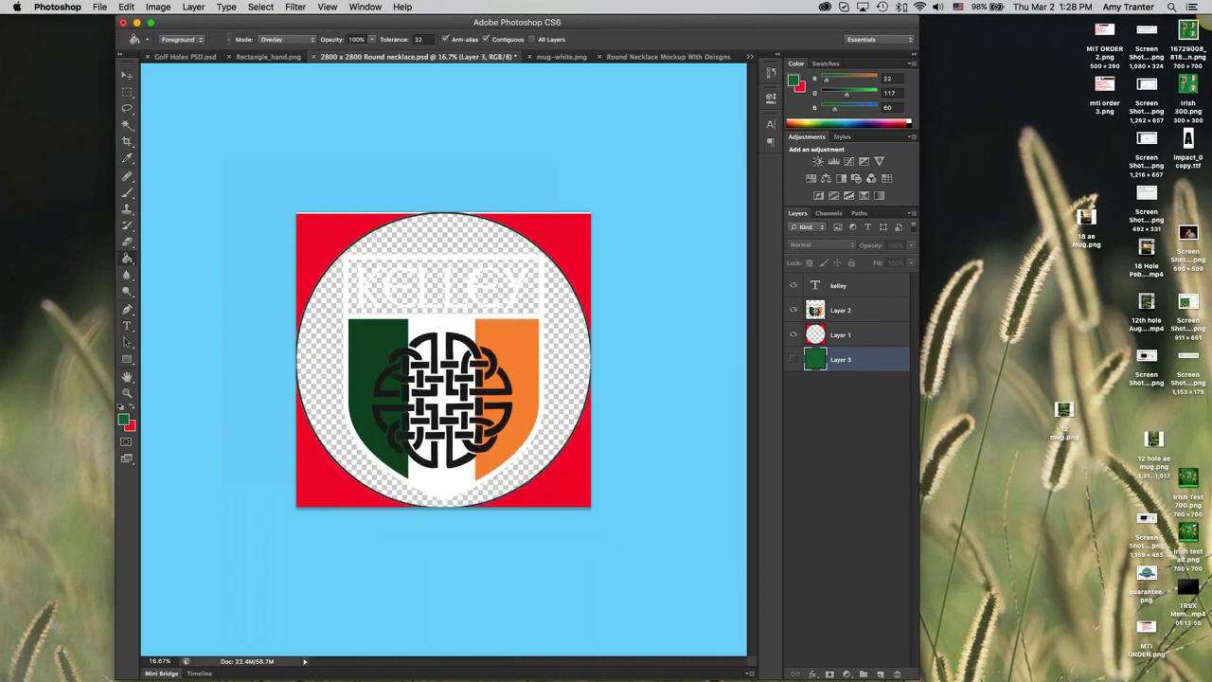
- Compare the crest design with and without the red circle template in Layer 1, leaving the template hidden
{"action": "left_click", "coordinate": [793, 335]}
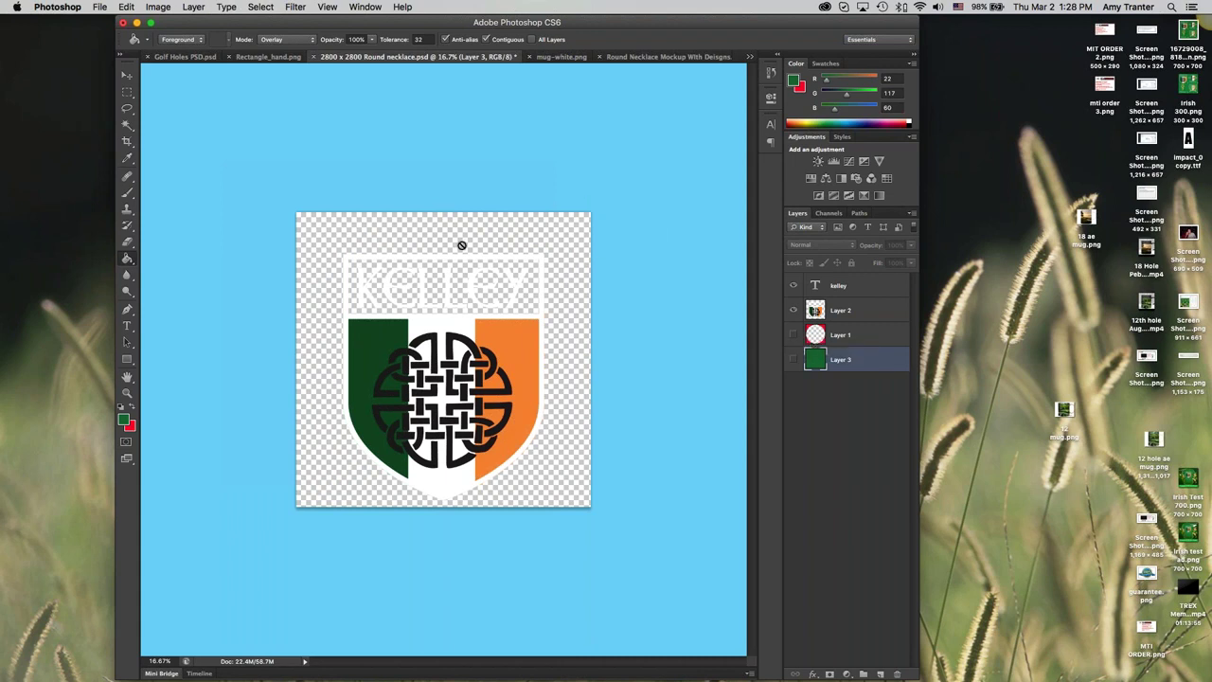
{"action": "left_click", "coordinate": [793, 336]}
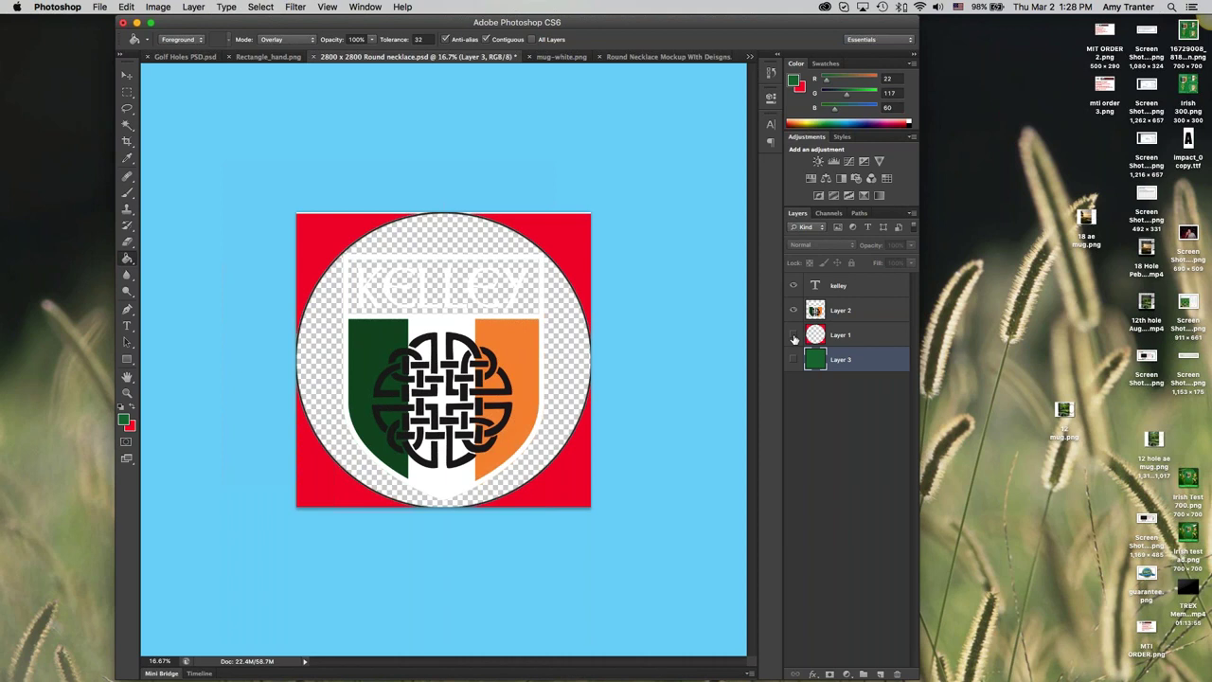
{"action": "left_click", "coordinate": [794, 336]}
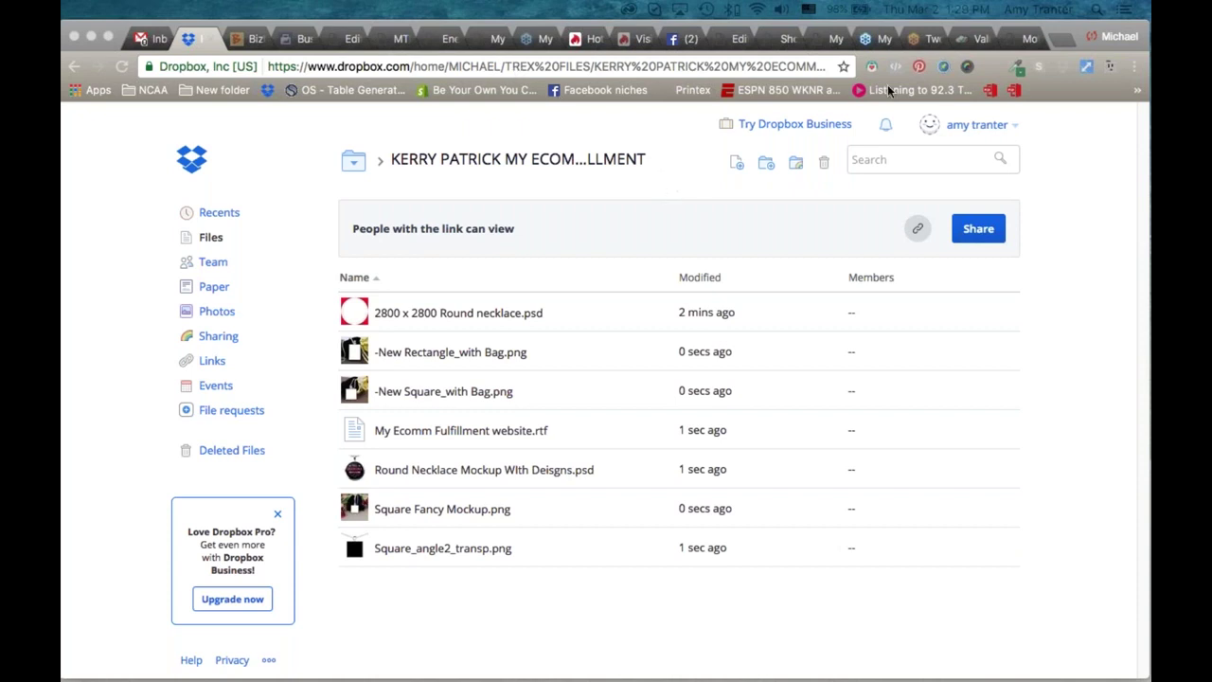
- Switch to Chrome and review the Custom Jewelry Fulfillment page on myecomfulfillment.com, from its features and testimonials to product pricing and delivery times
{"action": "left_click", "coordinate": [721, 40]}
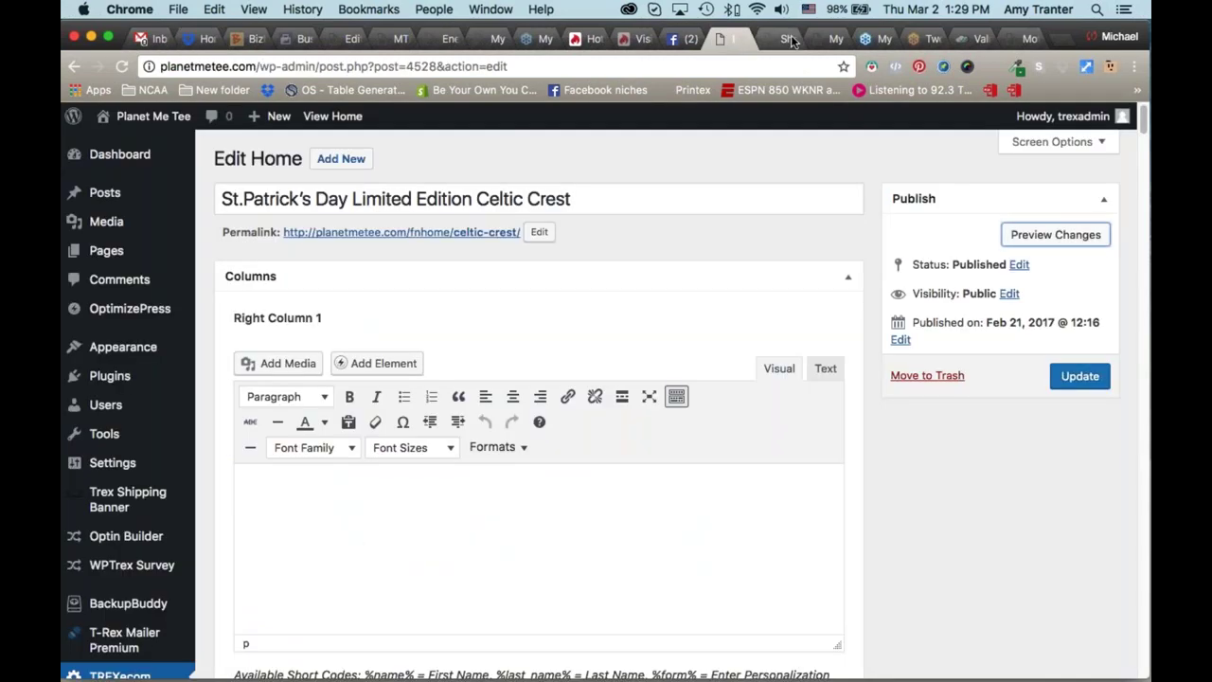
{"action": "left_click", "coordinate": [819, 37]}
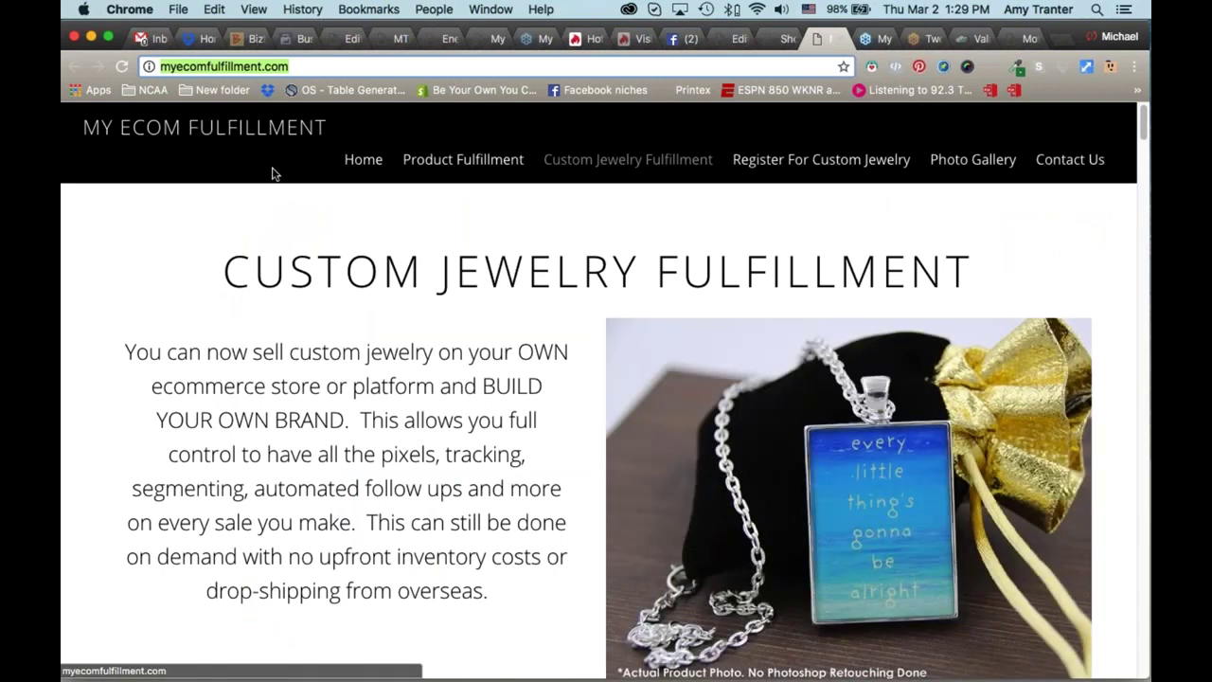
{"action": "scroll", "coordinate": [326, 196], "scroll_direction": "down", "scroll_amount": 1}
{"action": "scroll", "coordinate": [325, 196], "scroll_direction": "down", "scroll_amount": 5}
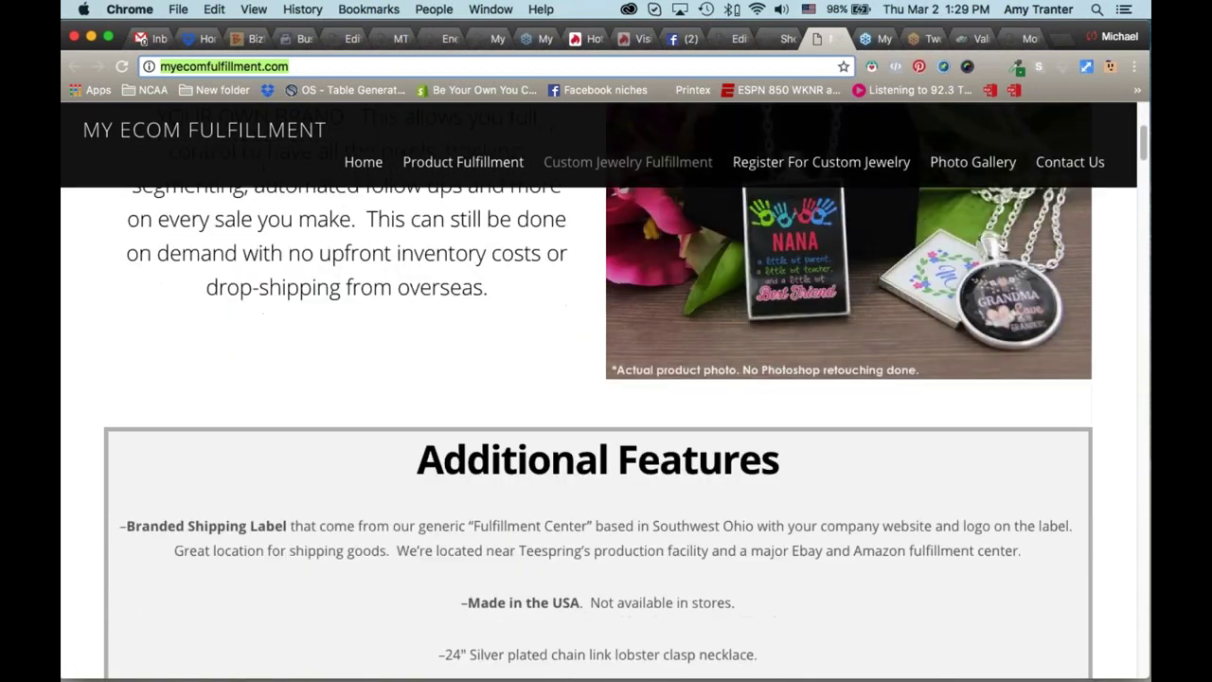
{"action": "scroll", "coordinate": [599, 379], "scroll_direction": "down", "scroll_amount": 3}
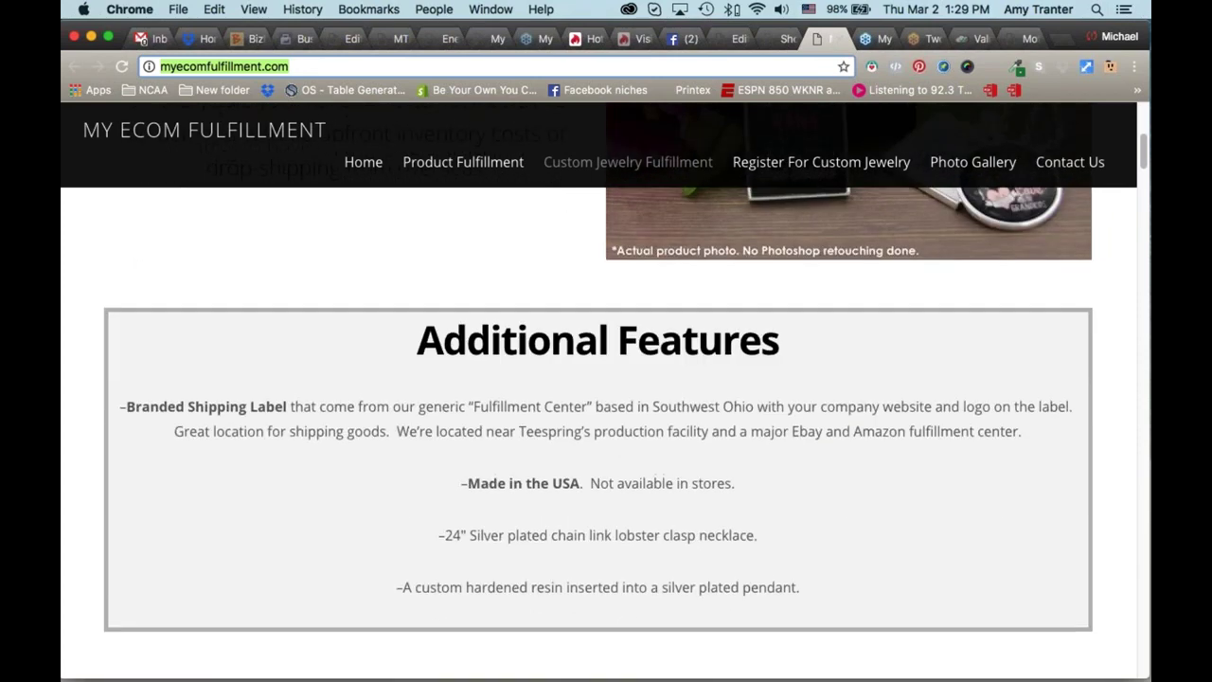
{"action": "scroll", "coordinate": [598, 378], "scroll_direction": "up", "scroll_amount": 6}
{"action": "scroll", "coordinate": [599, 379], "scroll_direction": "down", "scroll_amount": 7}
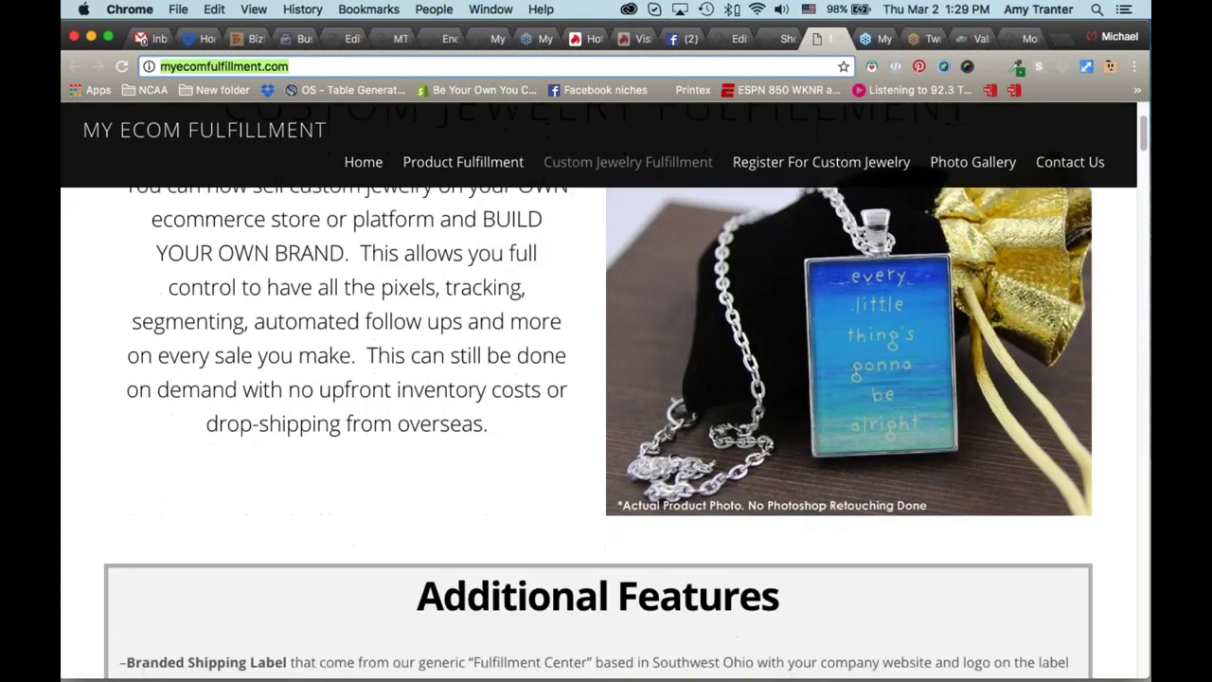
{"action": "scroll", "coordinate": [599, 379], "scroll_direction": "down", "scroll_amount": 9}
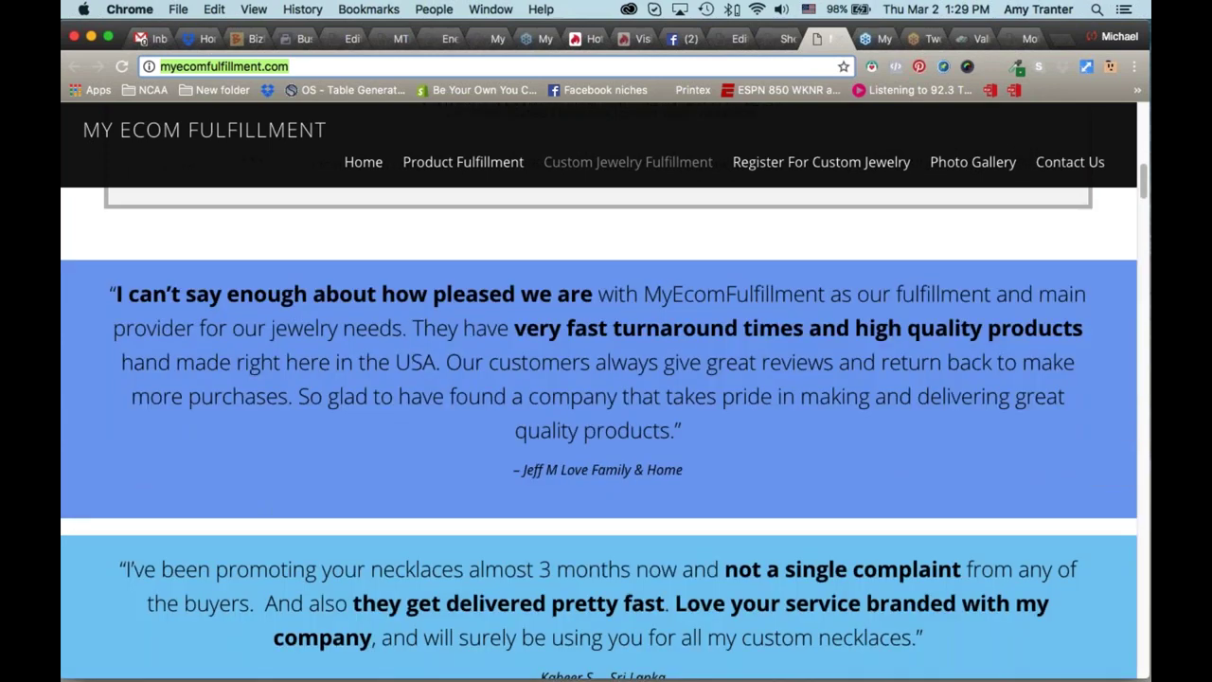
{"action": "scroll", "coordinate": [318, 393], "scroll_direction": "down", "scroll_amount": 8}
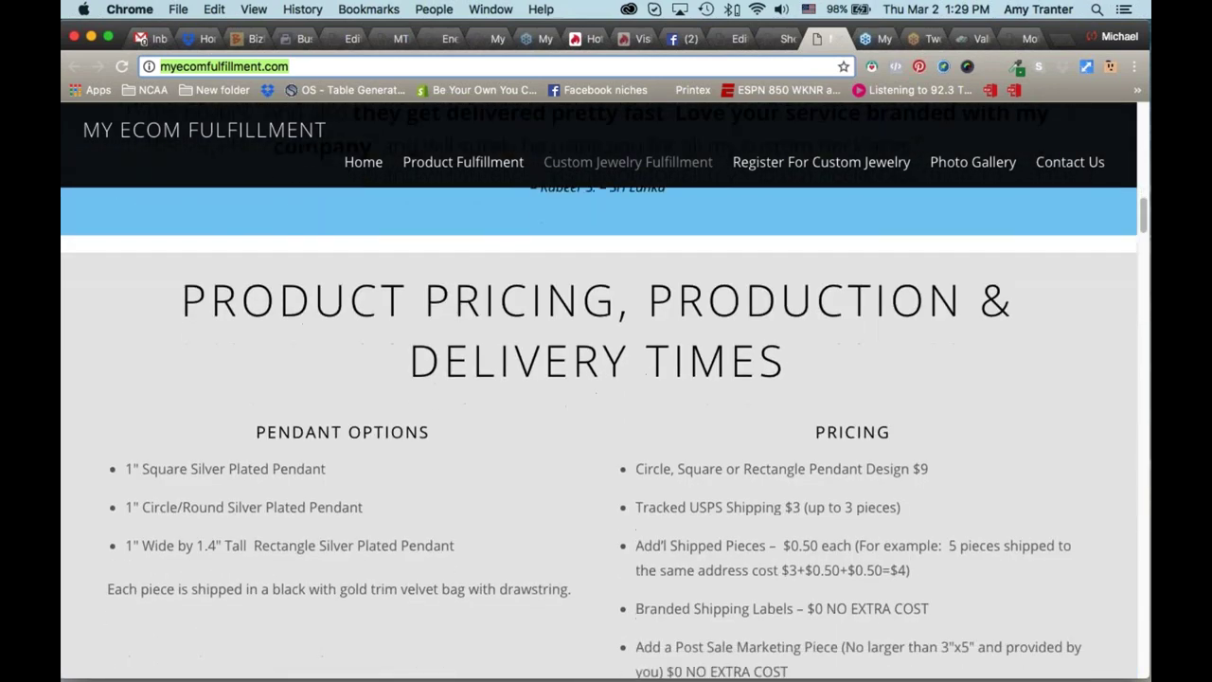
- Read the pendant options and pricing lists in the Product Pricing, Production & Delivery Times section
{"action": "scroll", "coordinate": [318, 393], "scroll_direction": "down", "scroll_amount": 1}
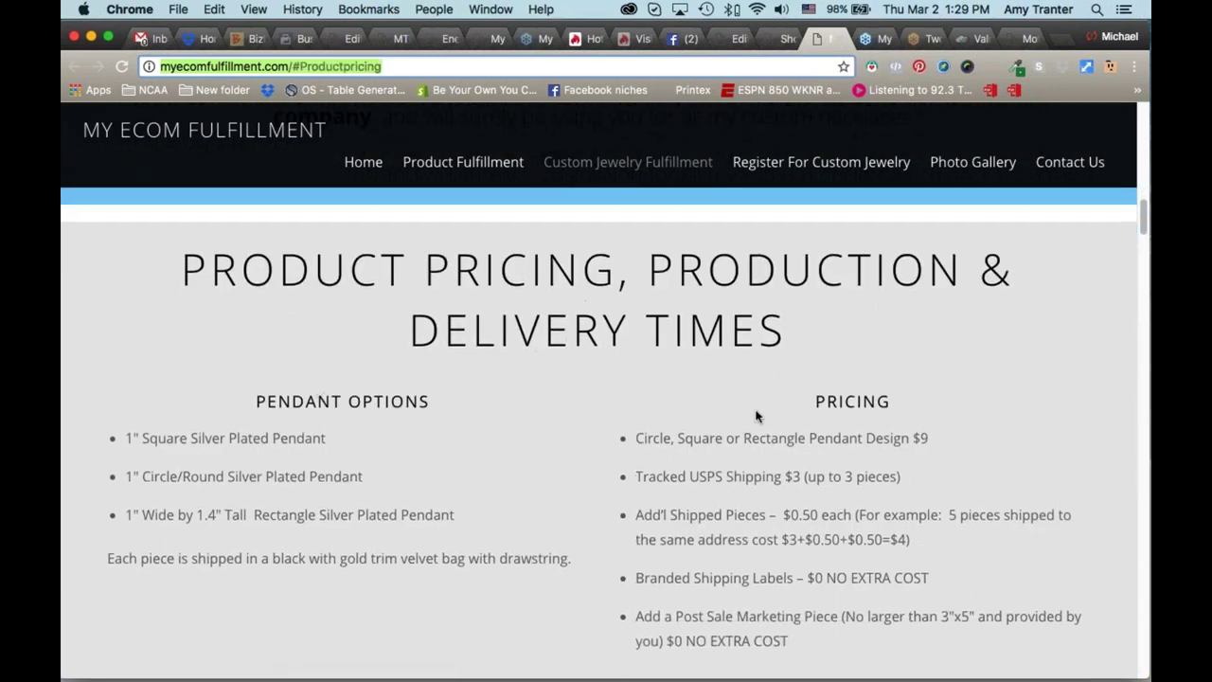
{"action": "scroll", "coordinate": [757, 416], "scroll_direction": "down", "scroll_amount": 3}
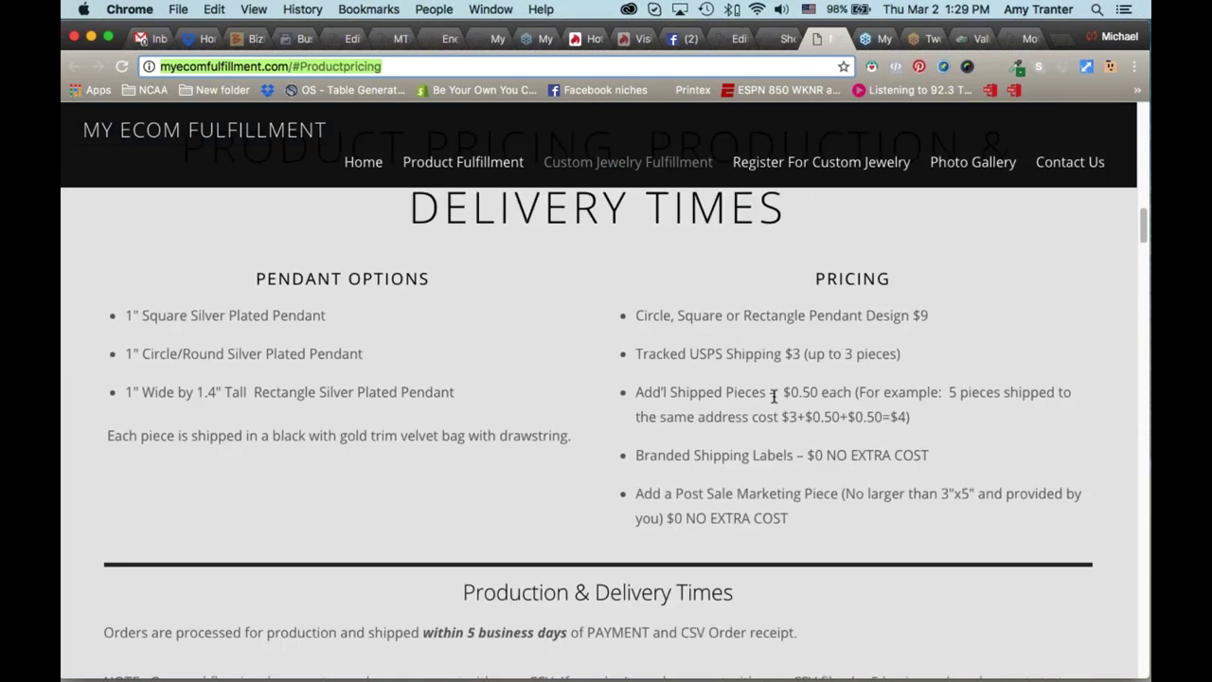
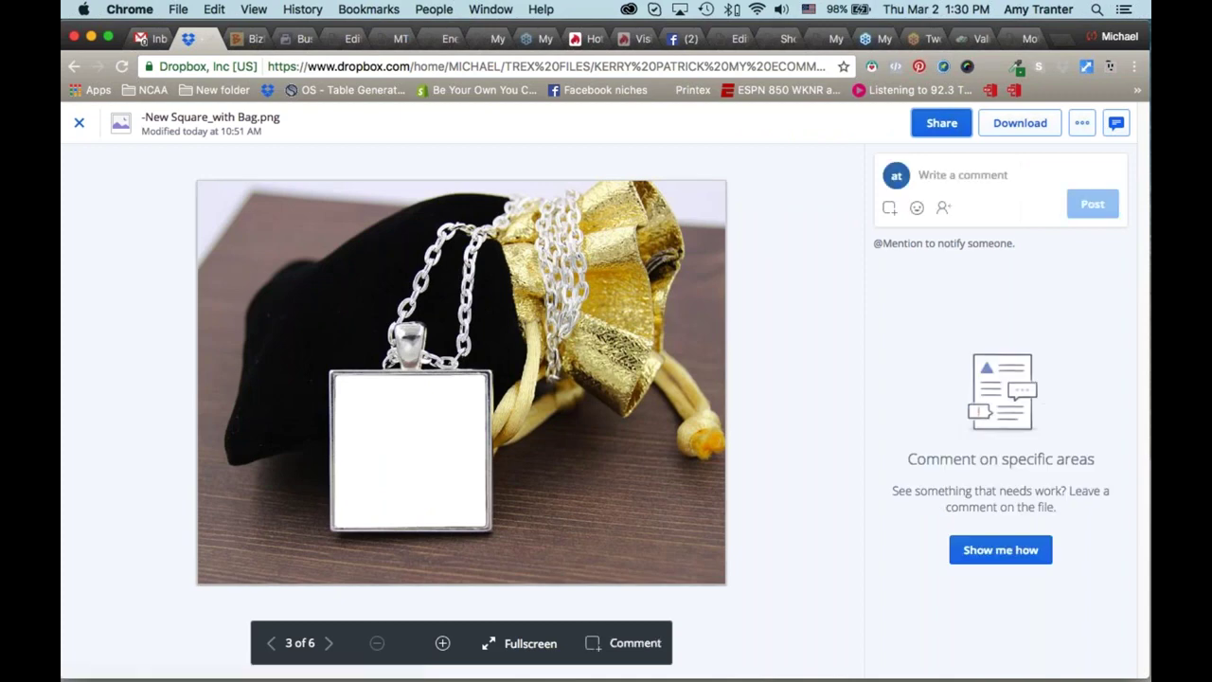
- Preview Round Necklace Mockup WIth Deisgns.psd, Square Fancy Mockup.png and Square_angle2_transp.png in the Dropbox folder, closing each preview
{"action": "key", "text": "Escape"}
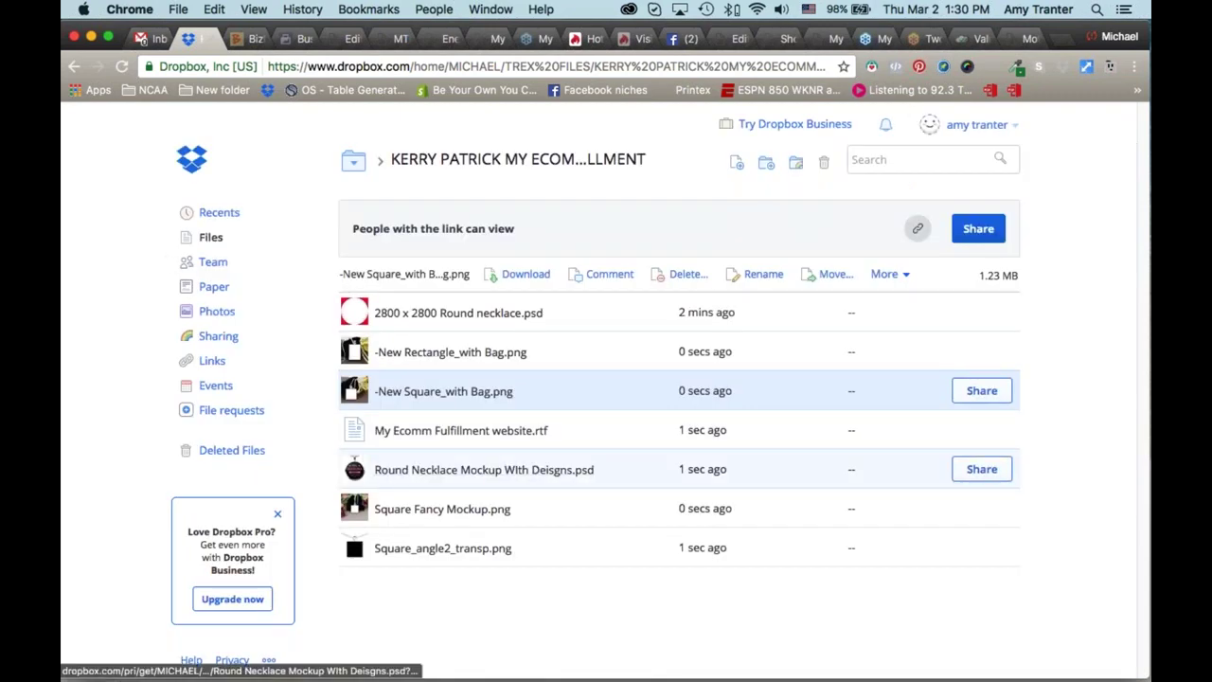
{"action": "left_click", "coordinate": [420, 472]}
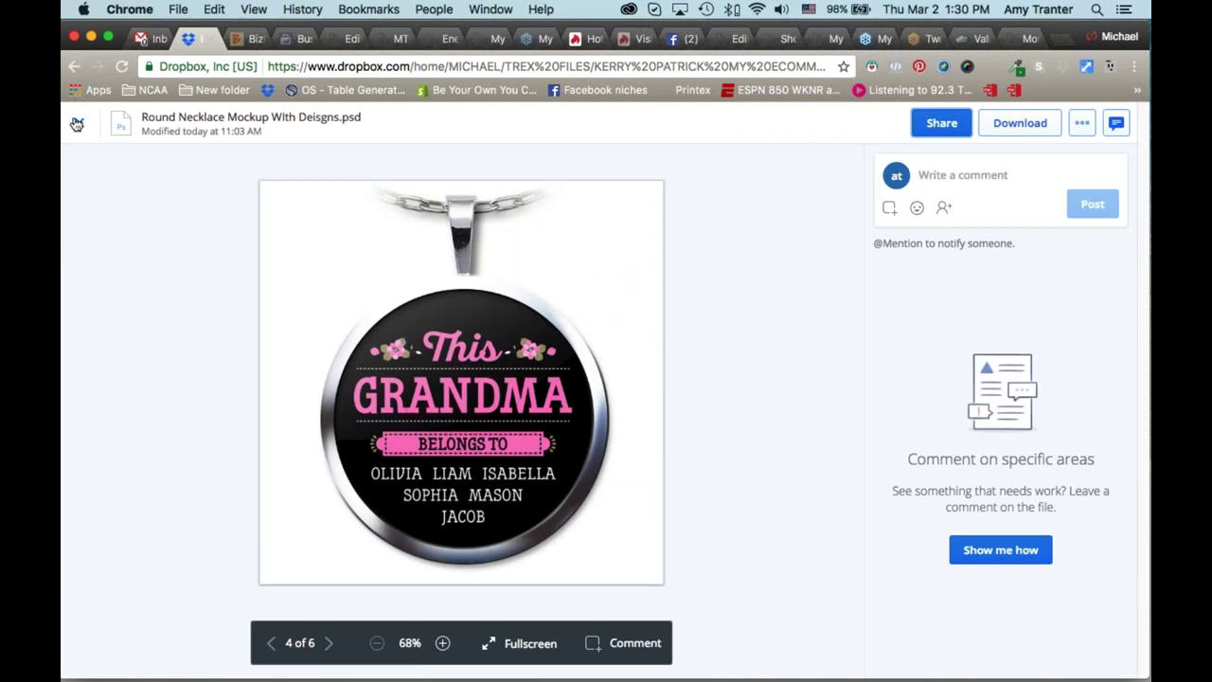
{"action": "left_click", "coordinate": [79, 122]}
{"action": "left_click", "coordinate": [443, 509]}
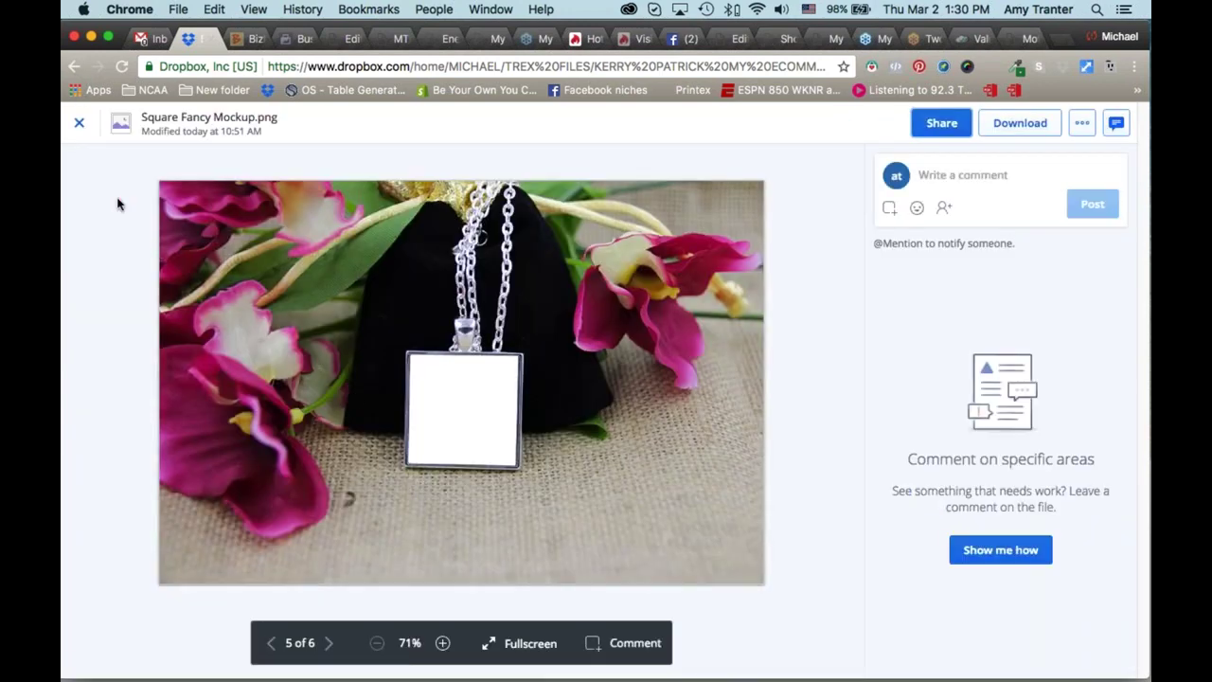
{"action": "left_click", "coordinate": [79, 124]}
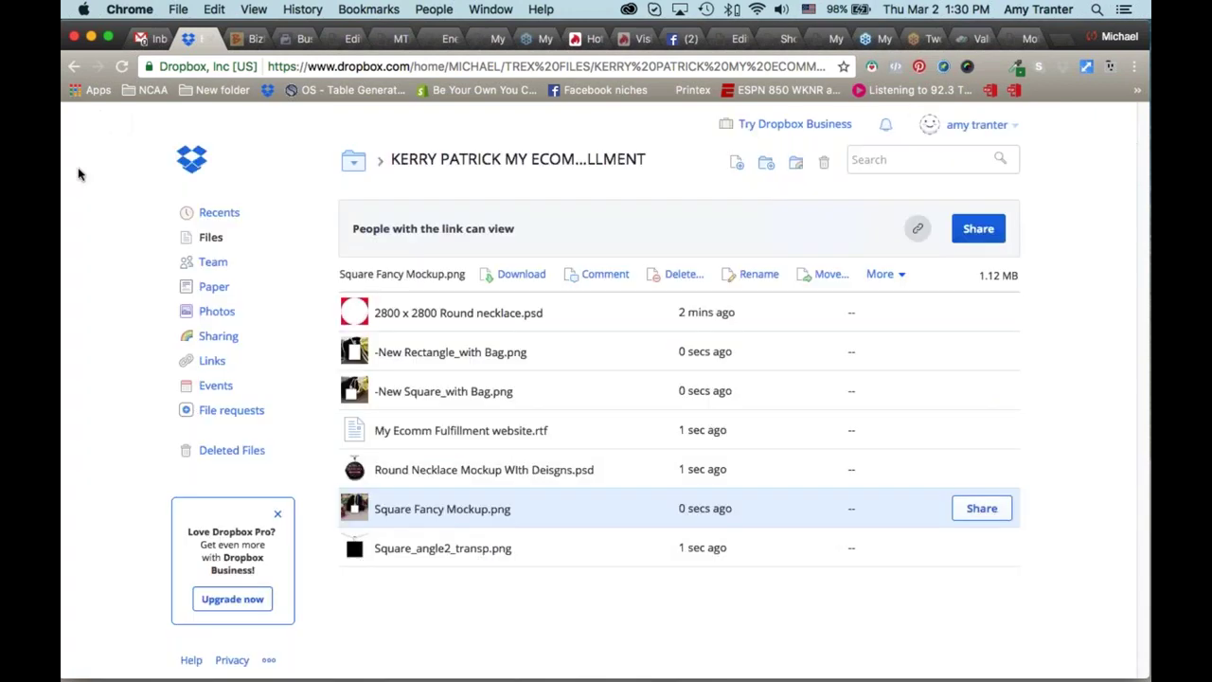
{"action": "left_click", "coordinate": [399, 555]}
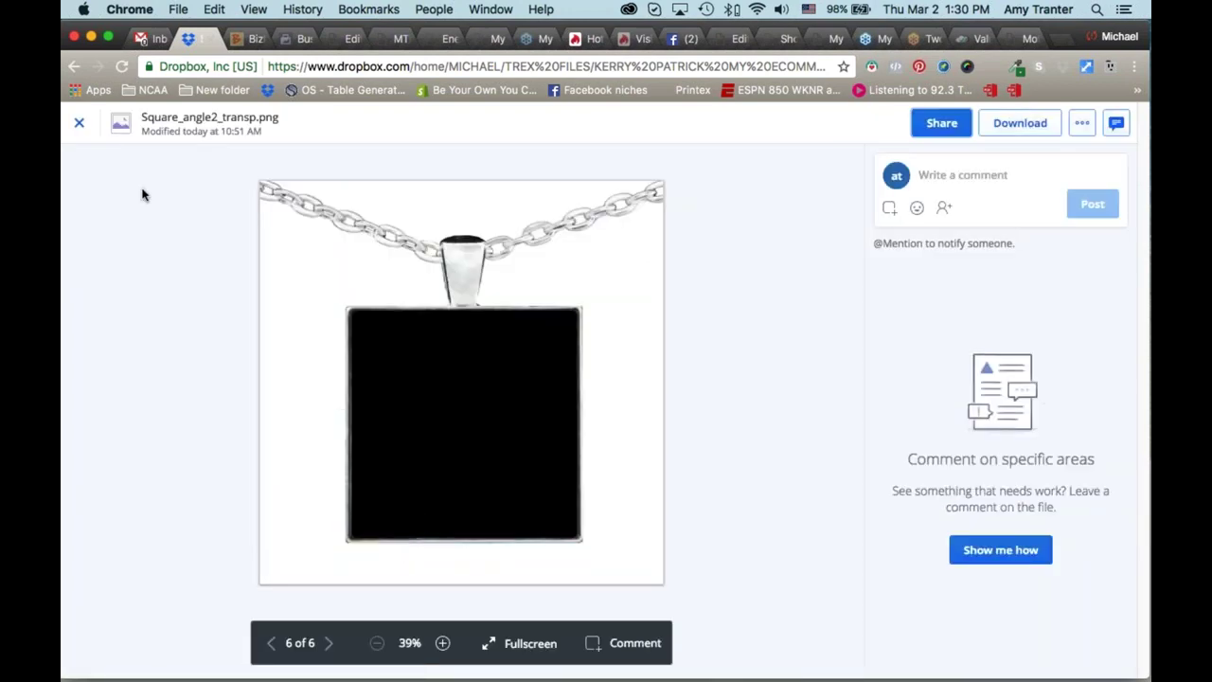
{"action": "left_click", "coordinate": [77, 126]}
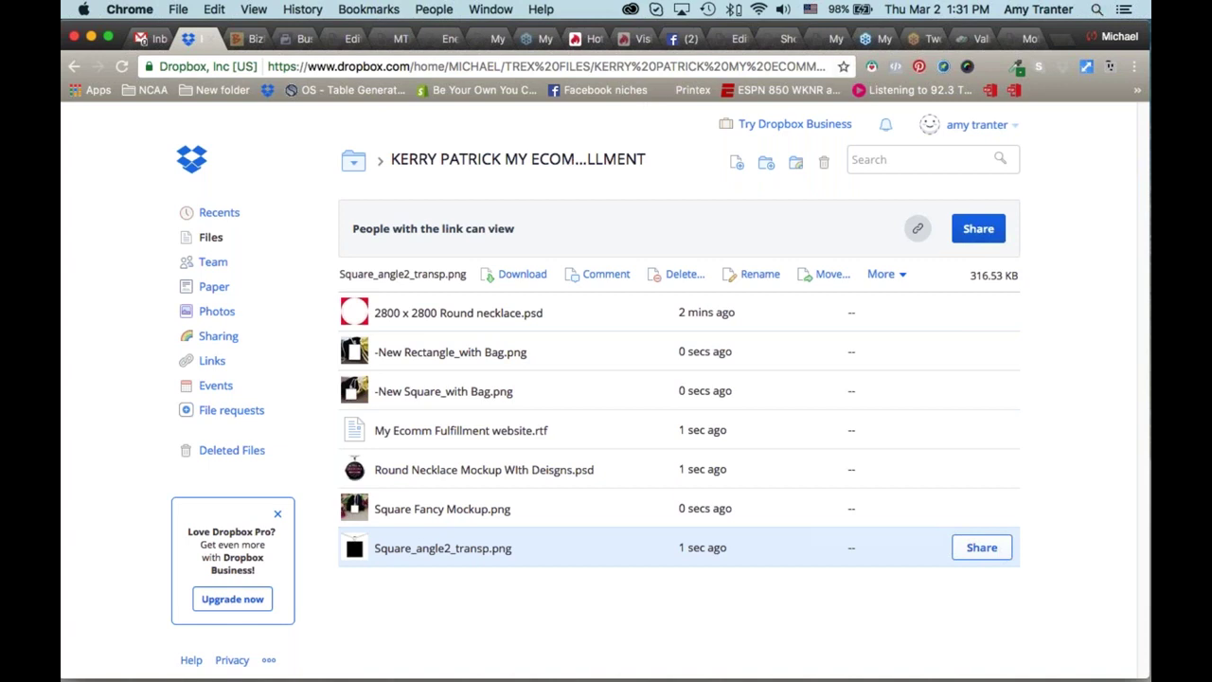
- Switch to the Planet Me Tee admin, open TREXecom's Supplier list and examine the jewelry, plate and Printex entries
{"action": "key", "text": "ctrl+Right"}
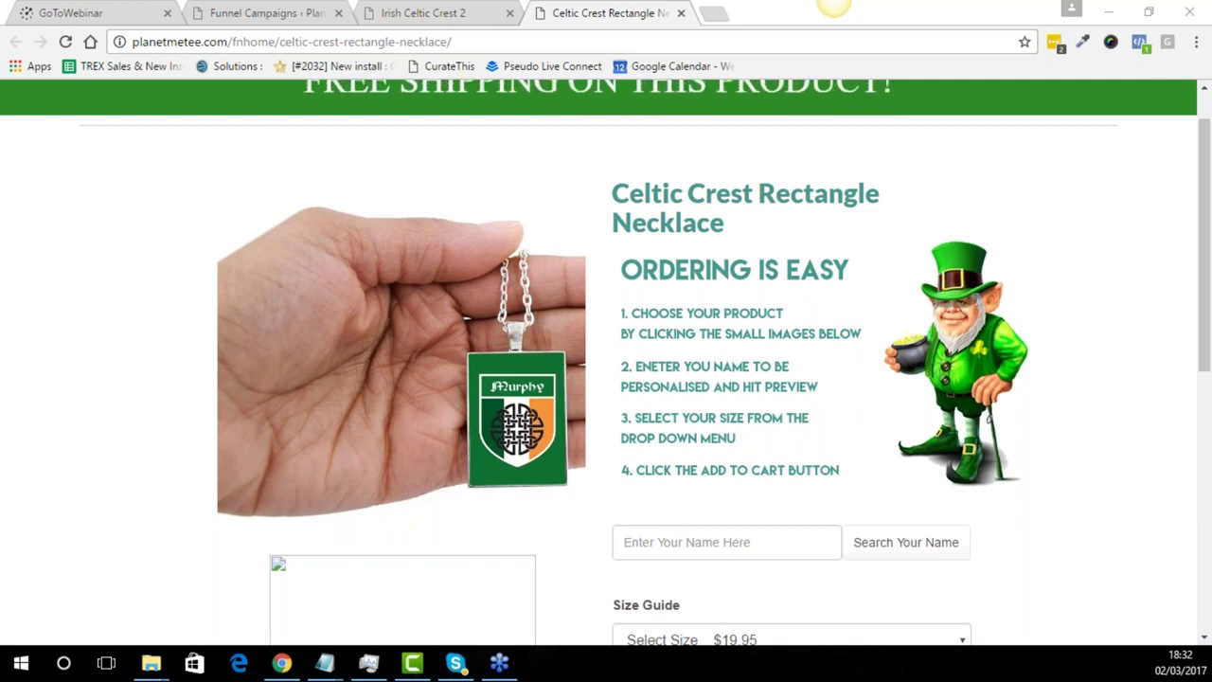
{"action": "left_click", "coordinate": [265, 13]}
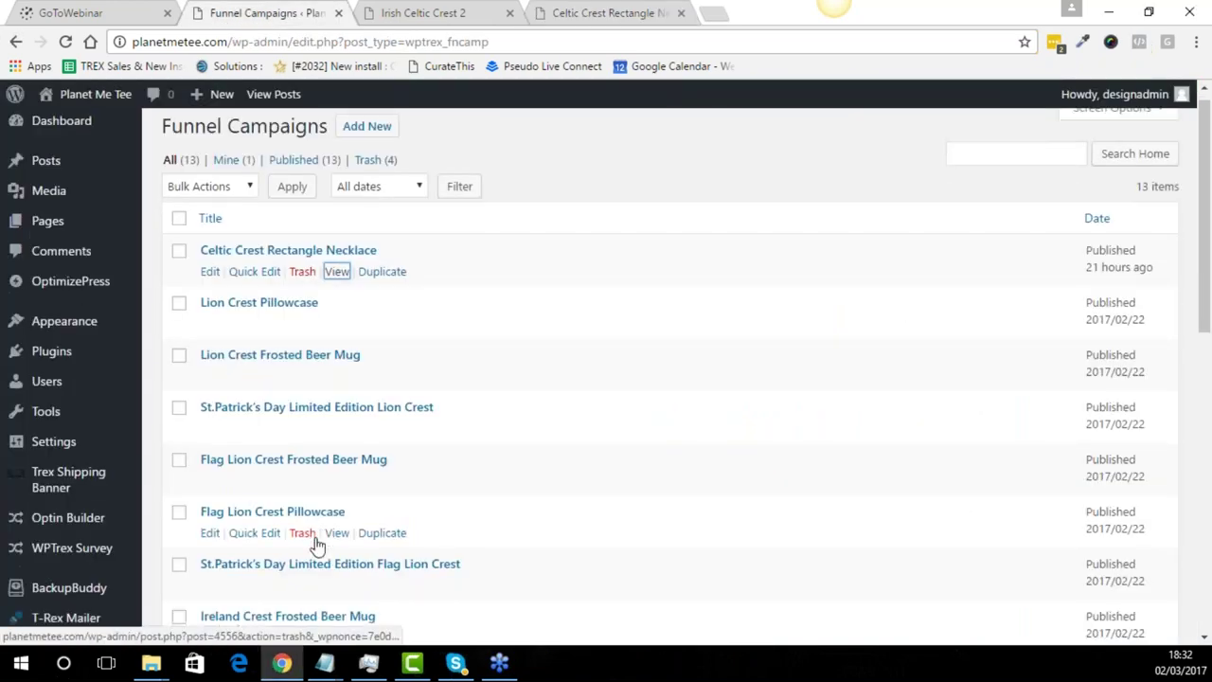
{"action": "scroll", "coordinate": [317, 545], "scroll_direction": "down", "scroll_amount": 5}
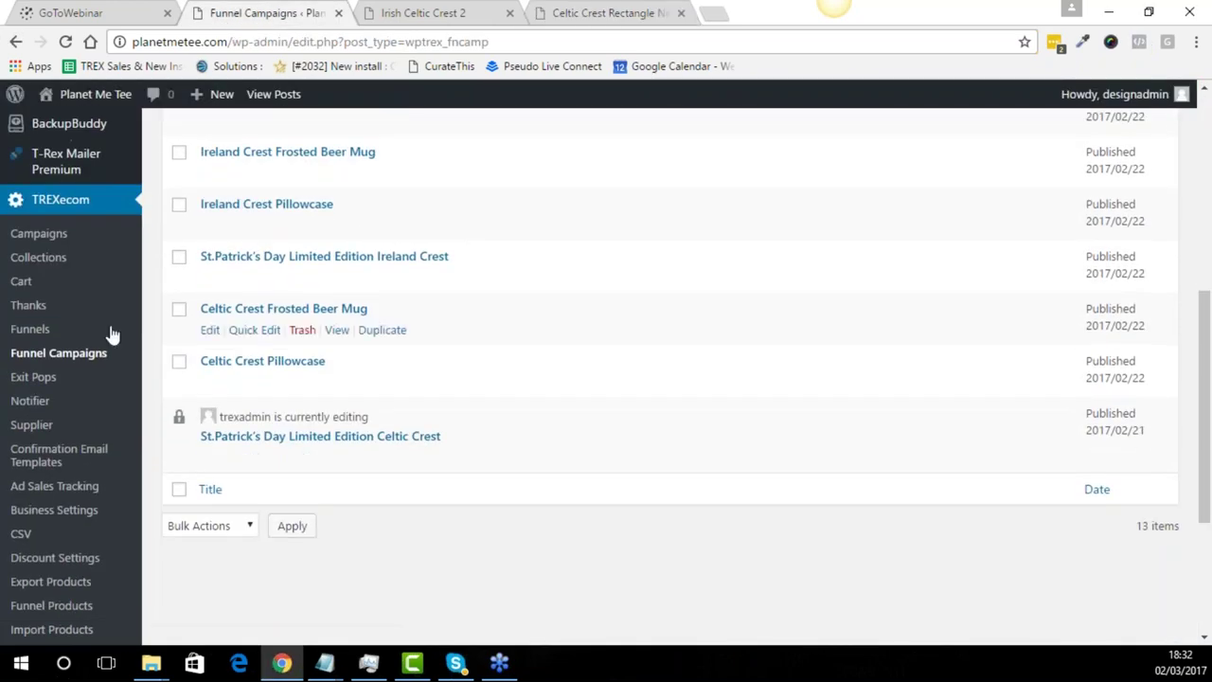
{"action": "left_click", "coordinate": [38, 425]}
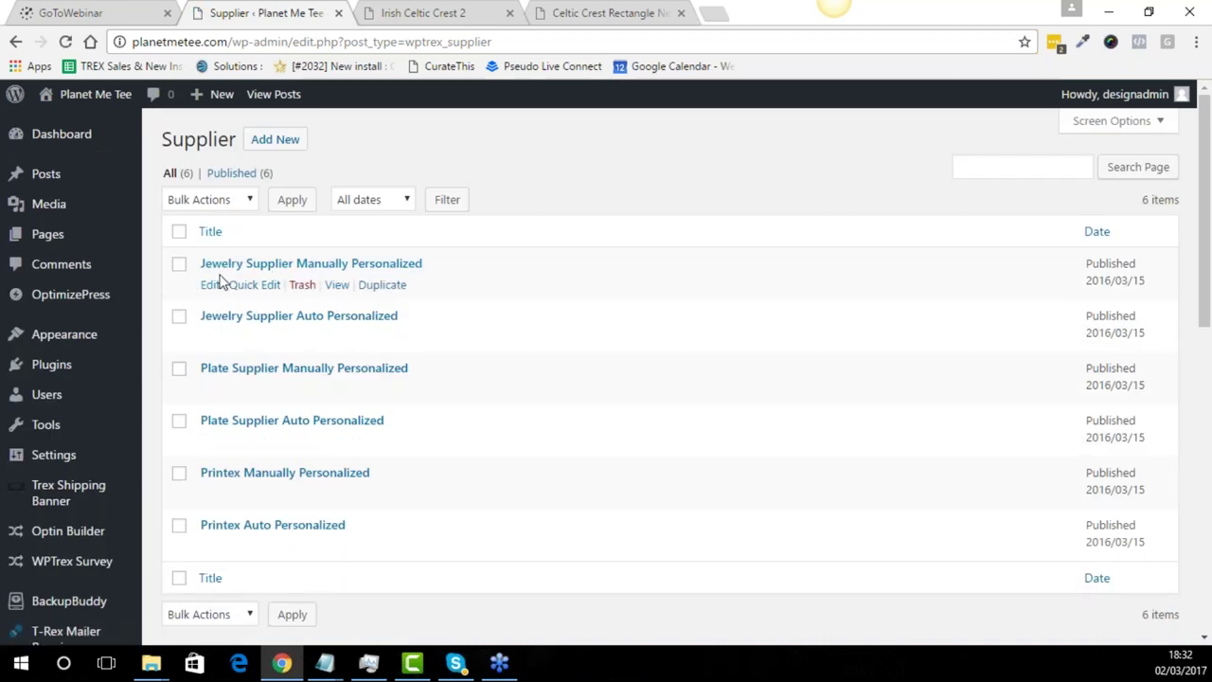
{"action": "scroll", "coordinate": [301, 321], "scroll_direction": "down", "scroll_amount": 1}
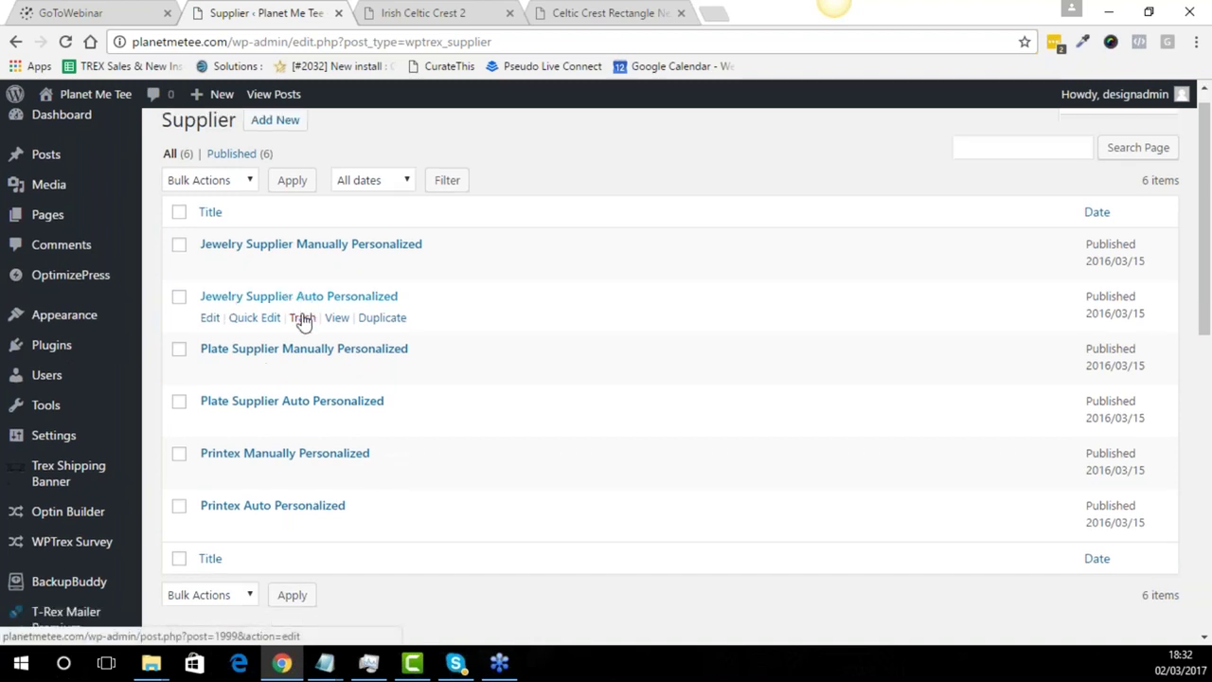
{"action": "scroll", "coordinate": [301, 320], "scroll_direction": "down", "scroll_amount": 5}
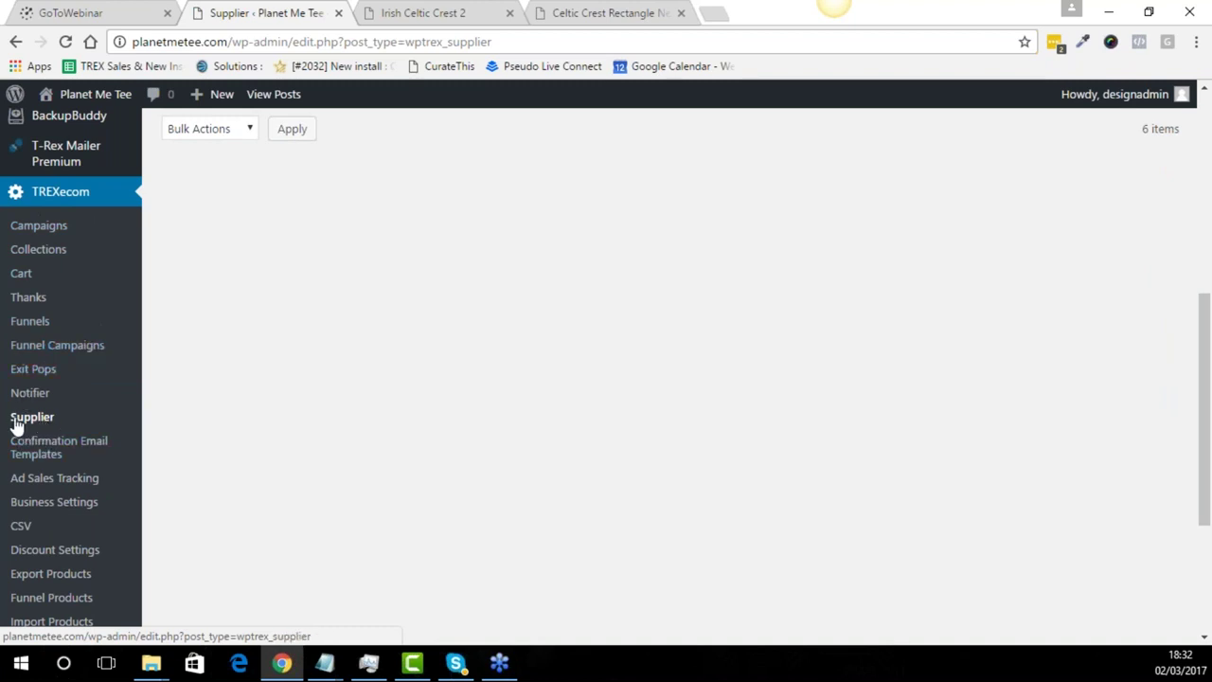
{"action": "scroll", "coordinate": [273, 365], "scroll_direction": "up", "scroll_amount": 3}
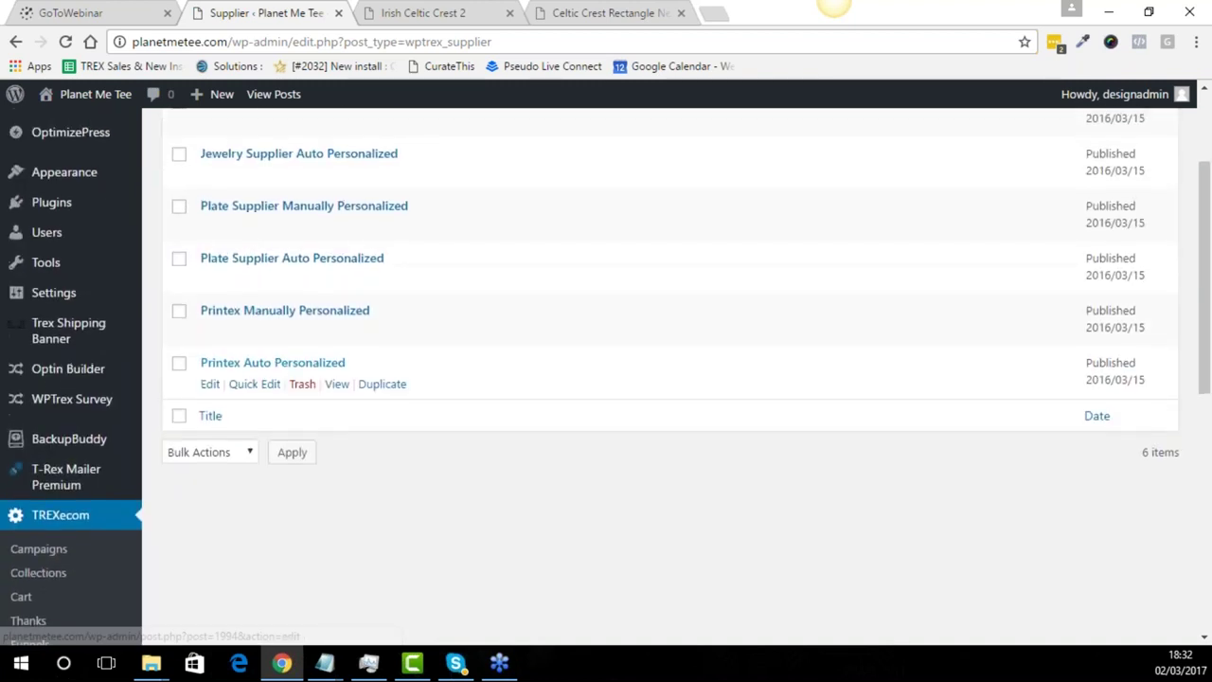
{"action": "scroll", "coordinate": [273, 365], "scroll_direction": "up", "scroll_amount": 1}
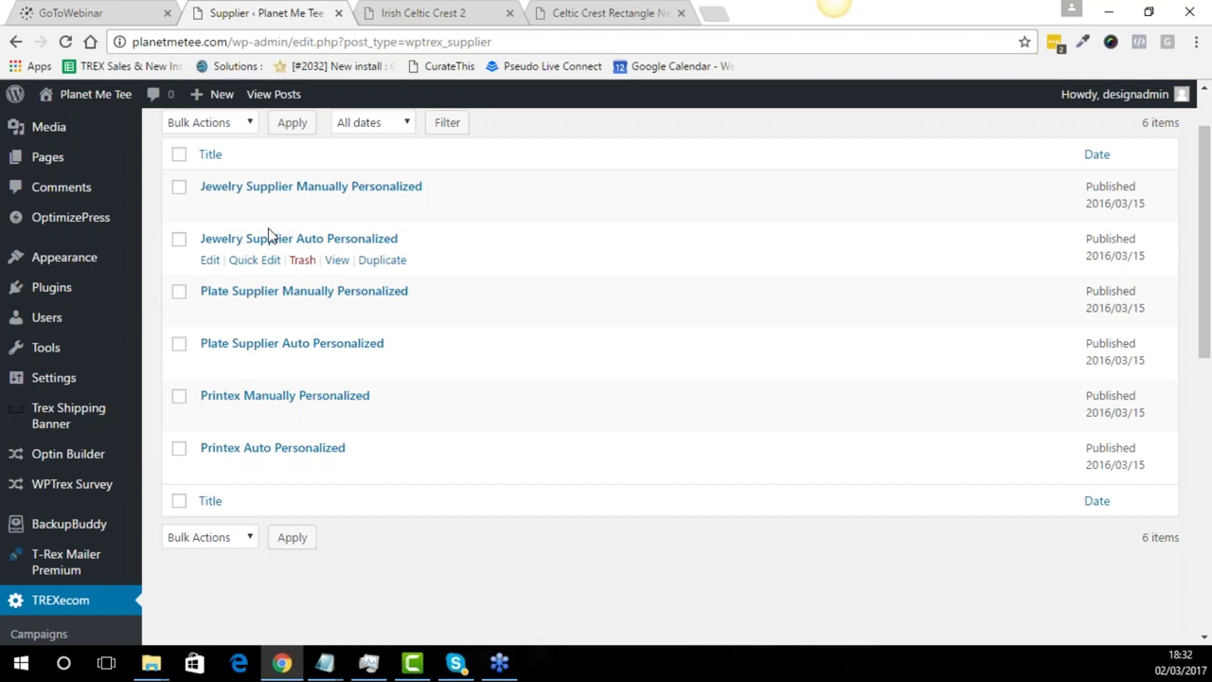
{"action": "scroll", "coordinate": [269, 236], "scroll_direction": "up", "scroll_amount": 1}
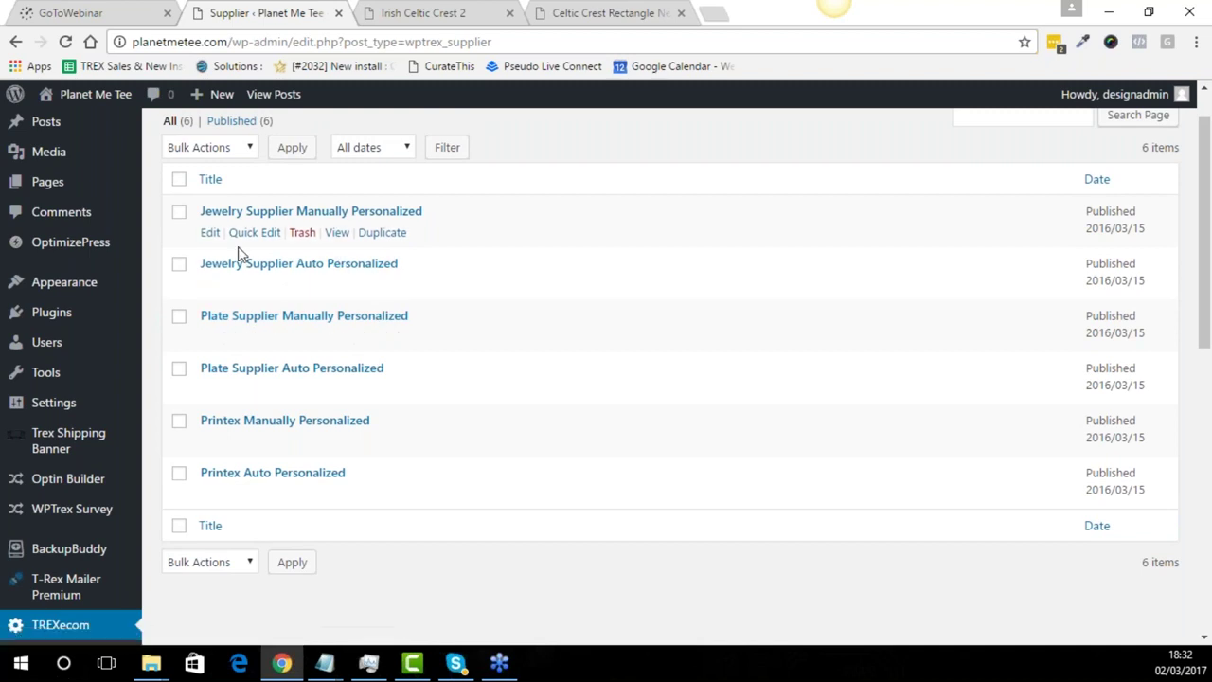
- Open Jewelry Supplier Auto Personalized for editing and look through its supplier settings down to the notes
{"action": "left_click", "coordinate": [209, 285]}
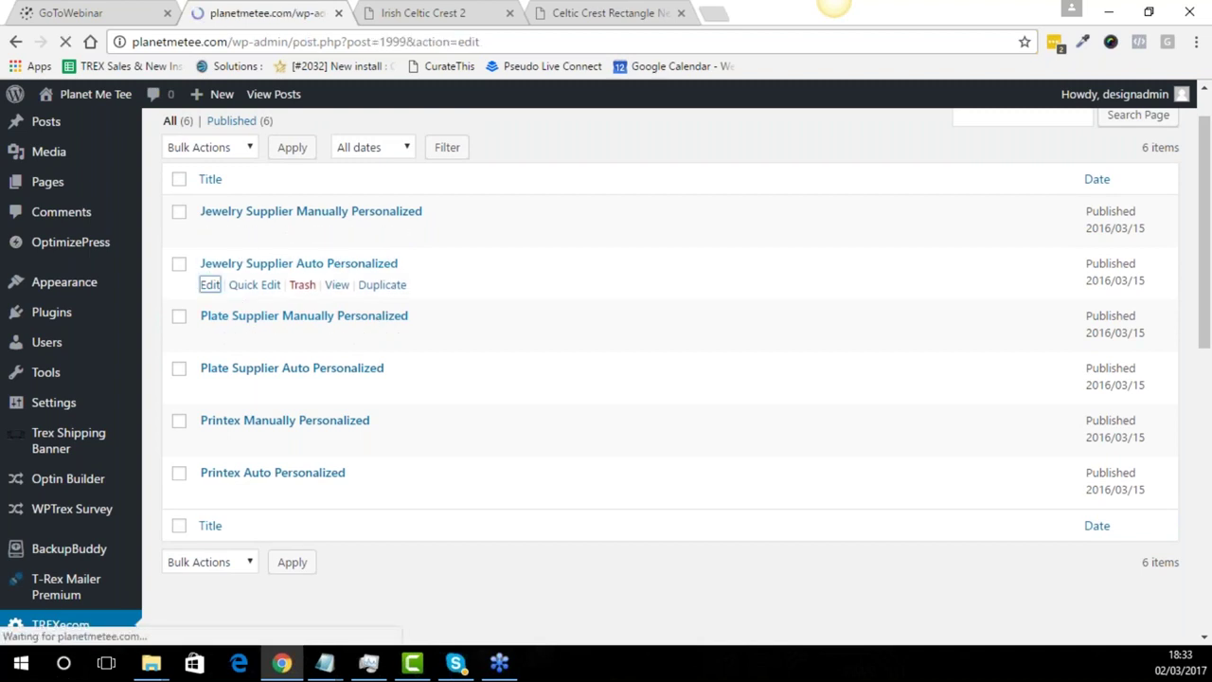
{"action": "left_click_drag", "start_coordinate": [521, 310], "coordinate": [365, 329]}
{"action": "left_click", "coordinate": [341, 382]}
{"action": "scroll", "coordinate": [341, 382], "scroll_direction": "down", "scroll_amount": 4}
{"action": "scroll", "coordinate": [303, 382], "scroll_direction": "down", "scroll_amount": 2}
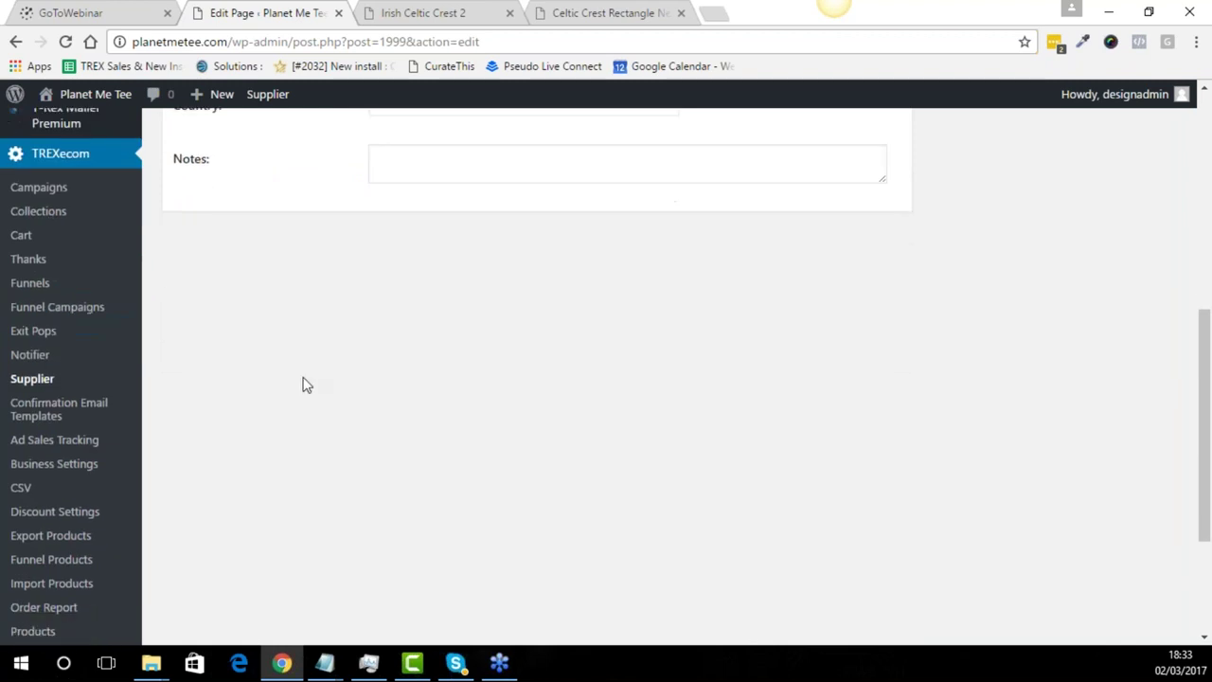
- Return to the Supplier list, start a new supplier page and review its blank title, order email, contact, address and notes fields
{"action": "left_click", "coordinate": [38, 381]}
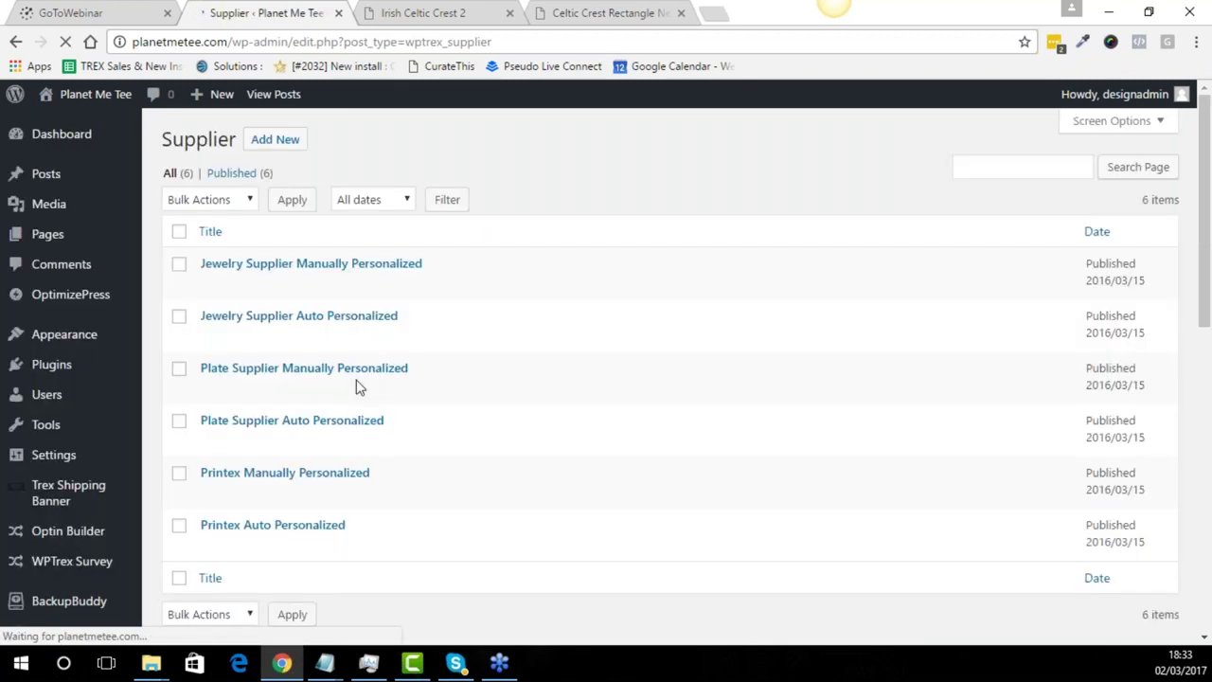
{"action": "left_click", "coordinate": [274, 139]}
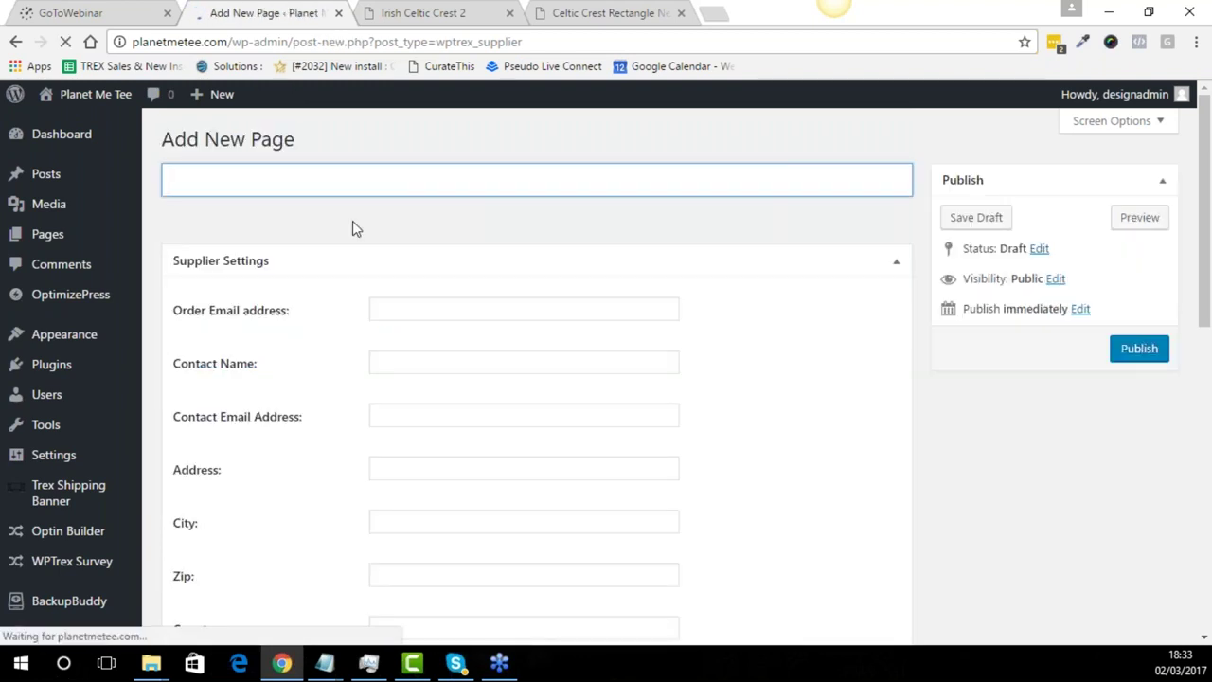
{"action": "left_click", "coordinate": [298, 181]}
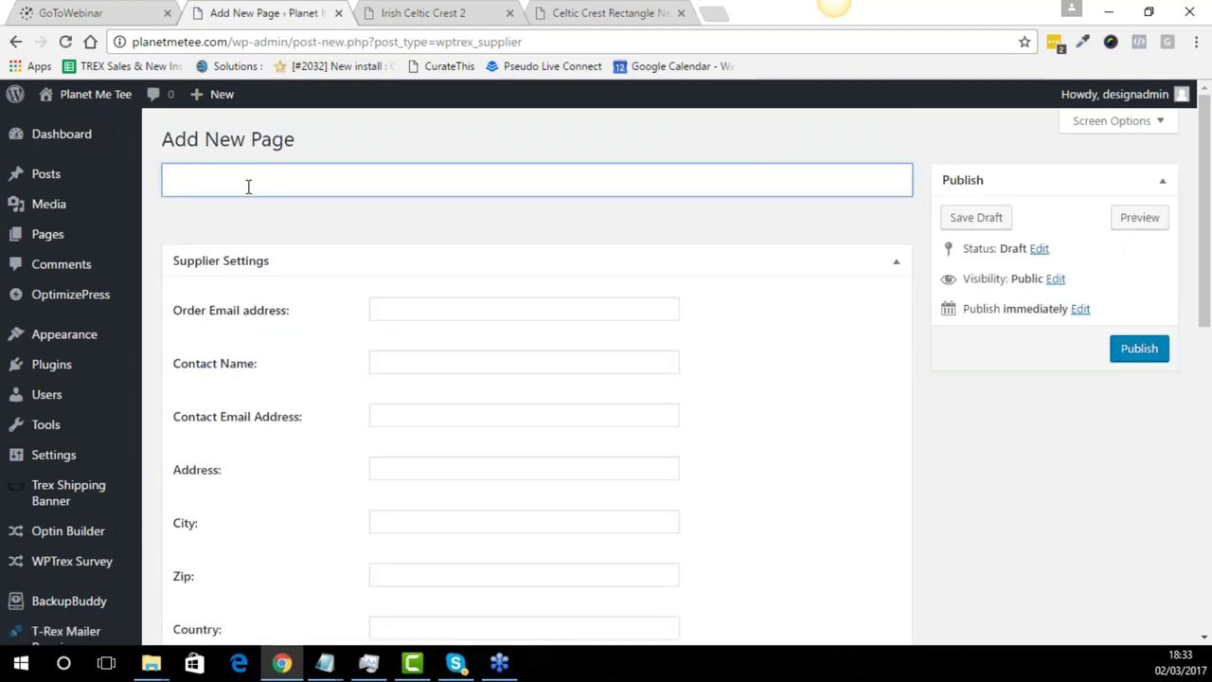
{"action": "scroll", "coordinate": [350, 231], "scroll_direction": "down", "scroll_amount": 1}
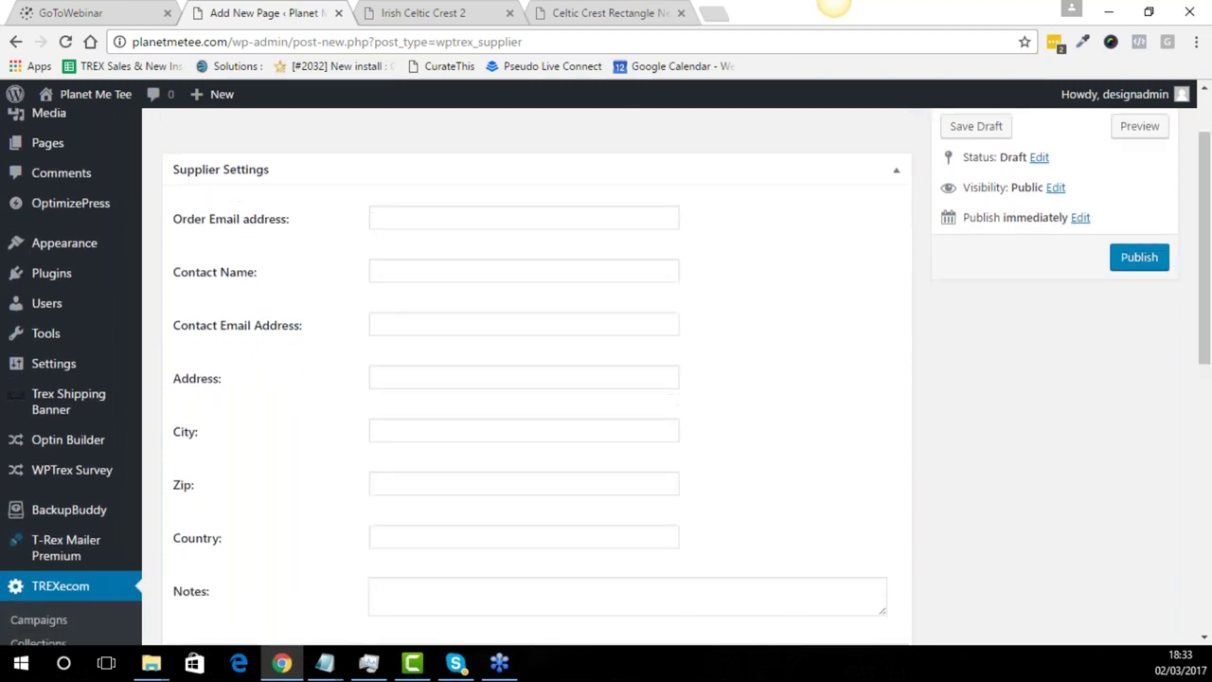
{"action": "left_click", "coordinate": [374, 218]}
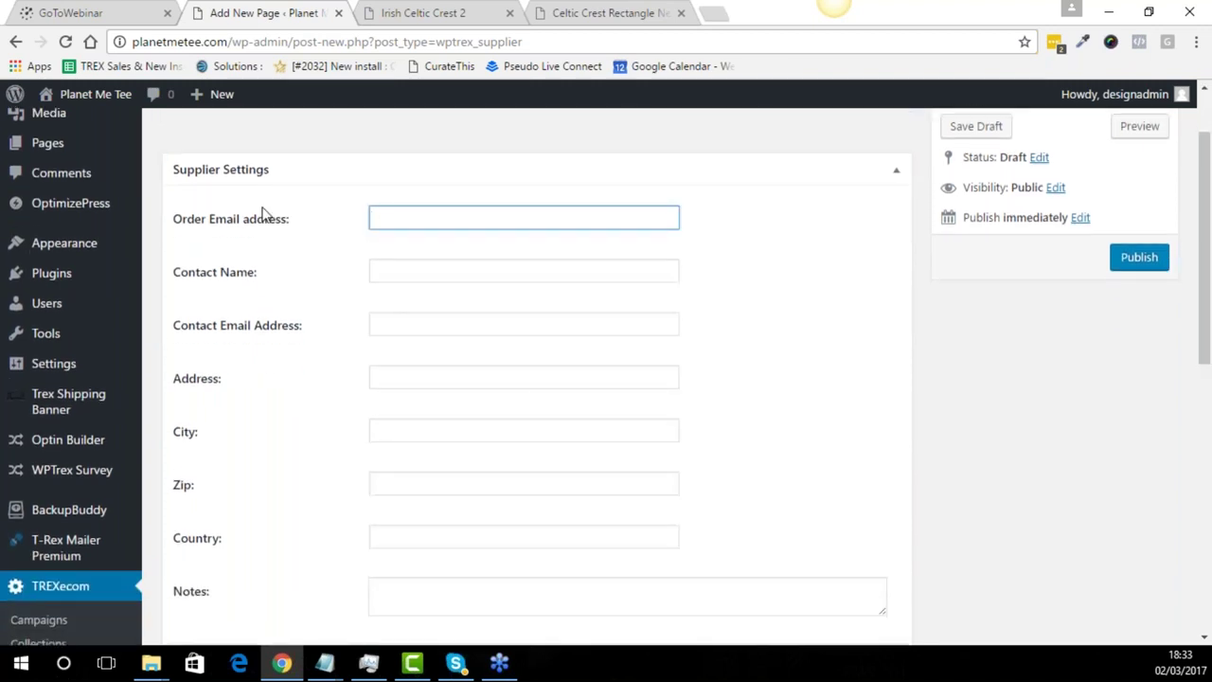
{"action": "scroll", "coordinate": [376, 146], "scroll_direction": "down", "scroll_amount": 1}
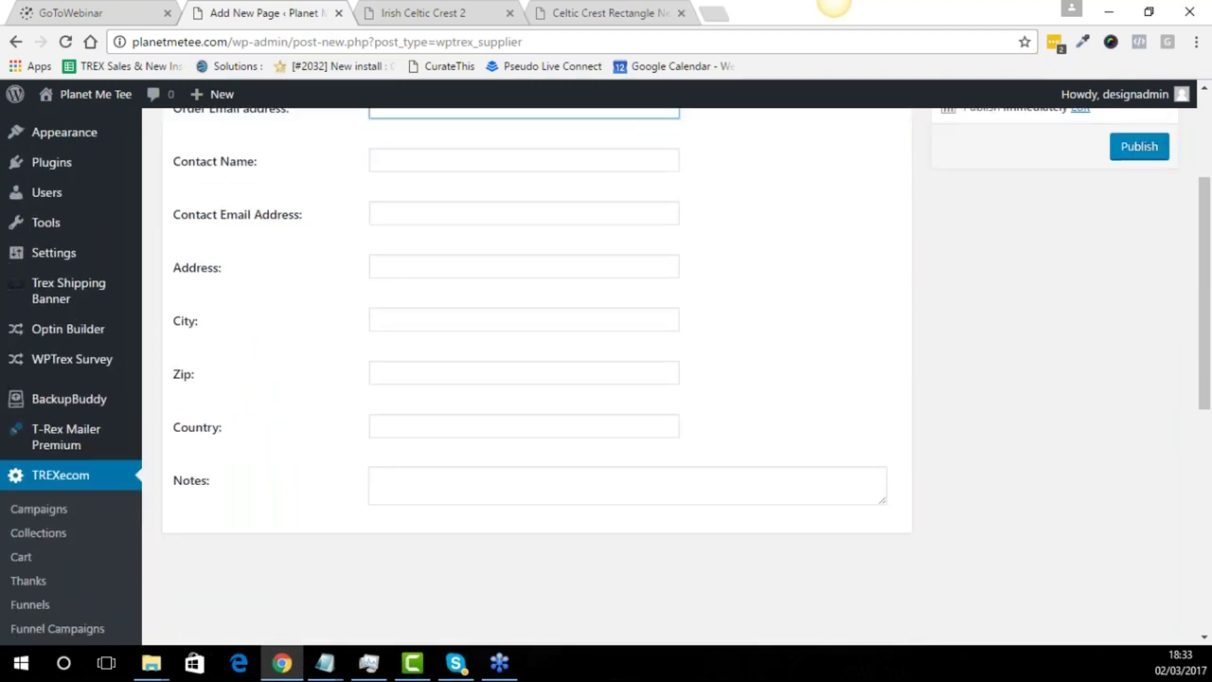
{"action": "scroll", "coordinate": [289, 358], "scroll_direction": "up", "scroll_amount": 2}
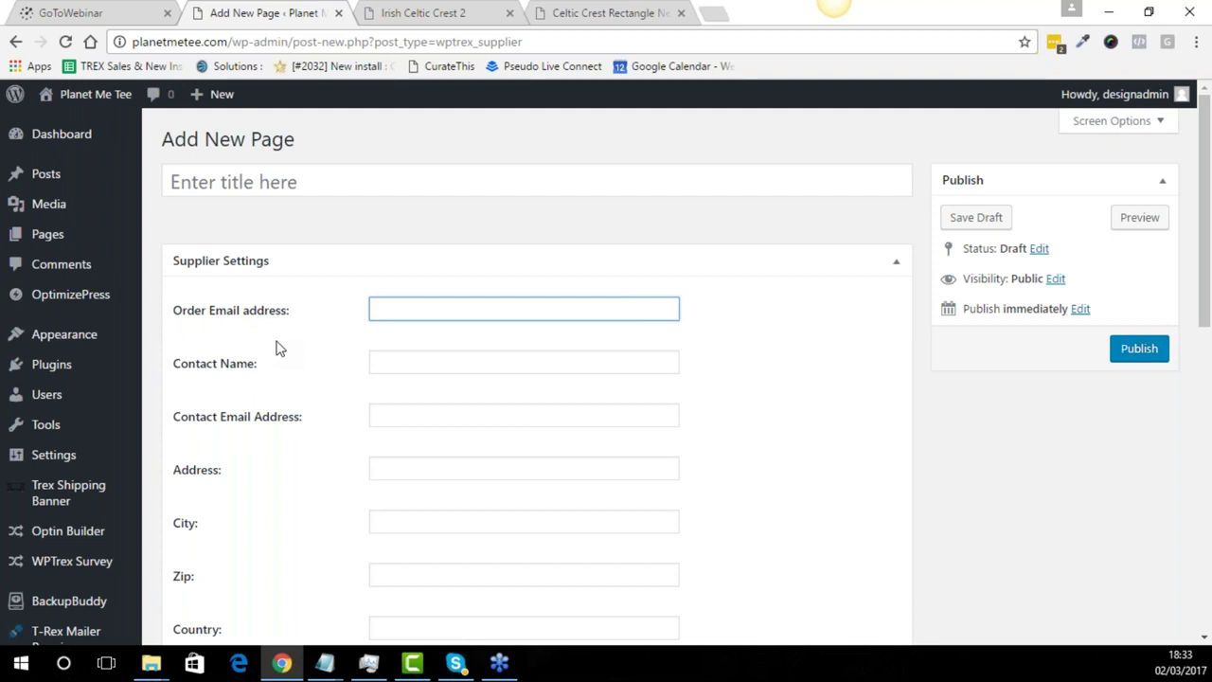
{"action": "left_click", "coordinate": [306, 413]}
{"action": "scroll", "coordinate": [306, 413], "scroll_direction": "down", "scroll_amount": 2}
{"action": "scroll", "coordinate": [306, 413], "scroll_direction": "up", "scroll_amount": 2}
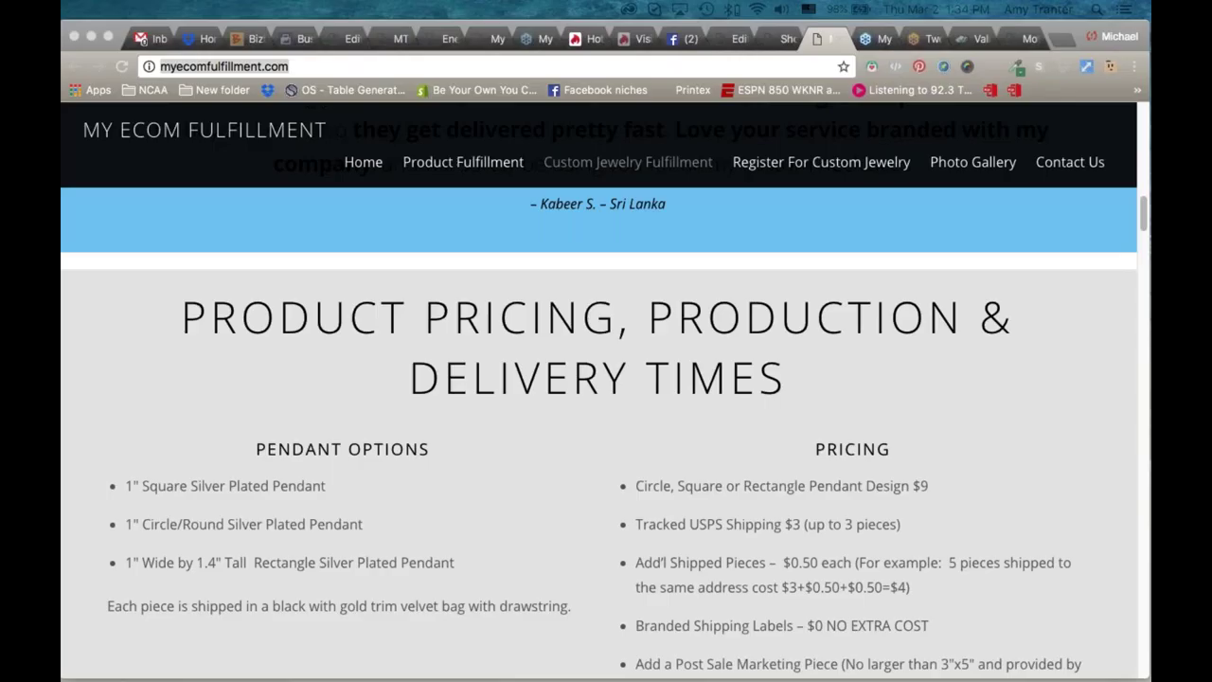
- Go back to the Custom Jewelry Fulfillment page and review it from the introduction to the pendant options and pricing
{"action": "key", "text": "super+m"}
{"action": "scroll", "coordinate": [885, 276], "scroll_direction": "up", "scroll_amount": 15}
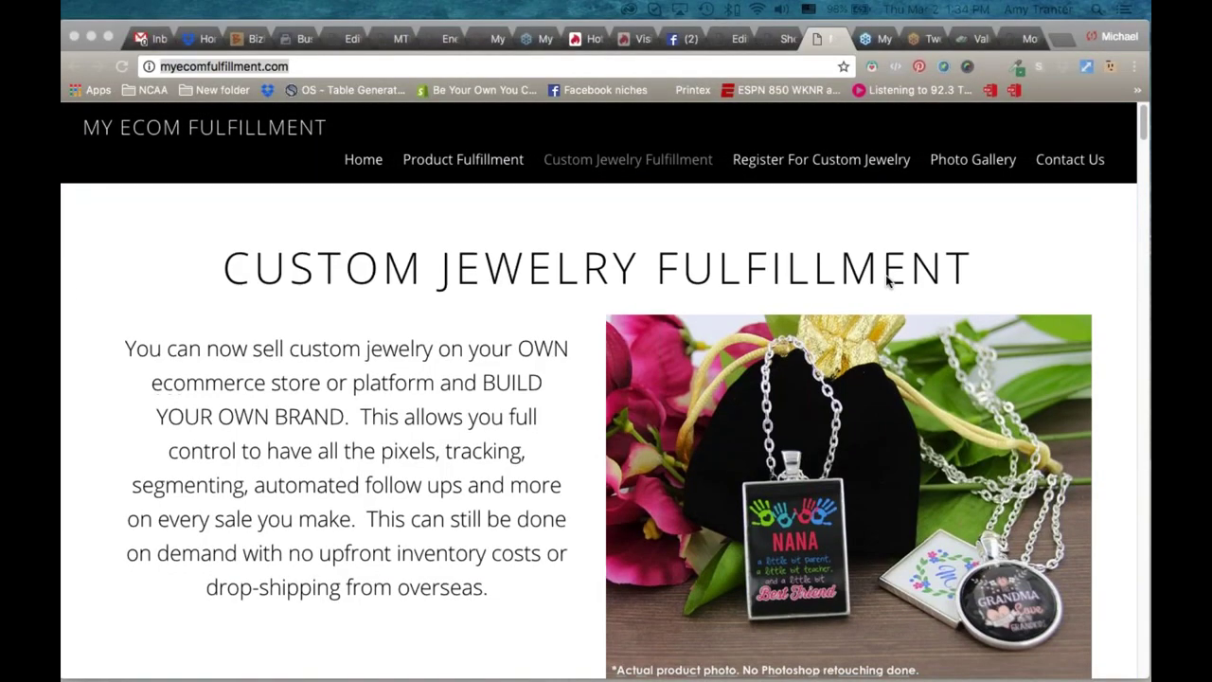
{"action": "scroll", "coordinate": [886, 276], "scroll_direction": "down", "scroll_amount": 8}
{"action": "scroll", "coordinate": [886, 285], "scroll_direction": "down", "scroll_amount": 9}
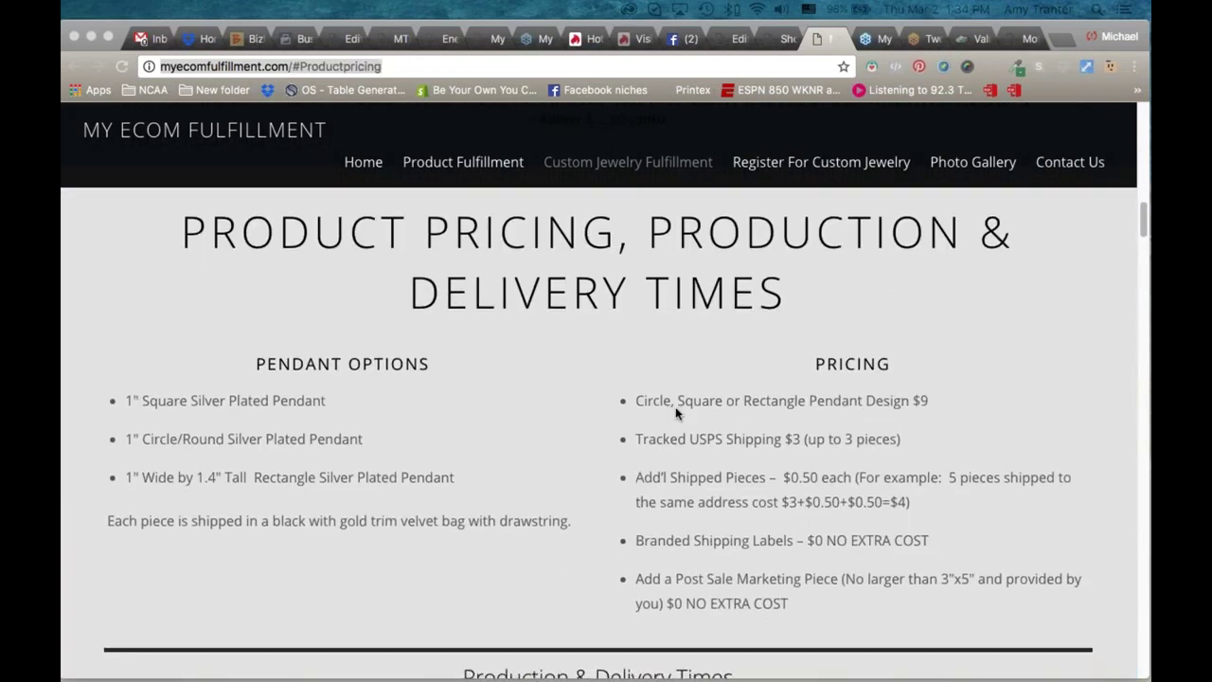
{"action": "scroll", "coordinate": [663, 412], "scroll_direction": "down", "scroll_amount": 1}
{"action": "scroll", "coordinate": [643, 421], "scroll_direction": "down", "scroll_amount": 1}
{"action": "scroll", "coordinate": [644, 421], "scroll_direction": "up", "scroll_amount": 1}
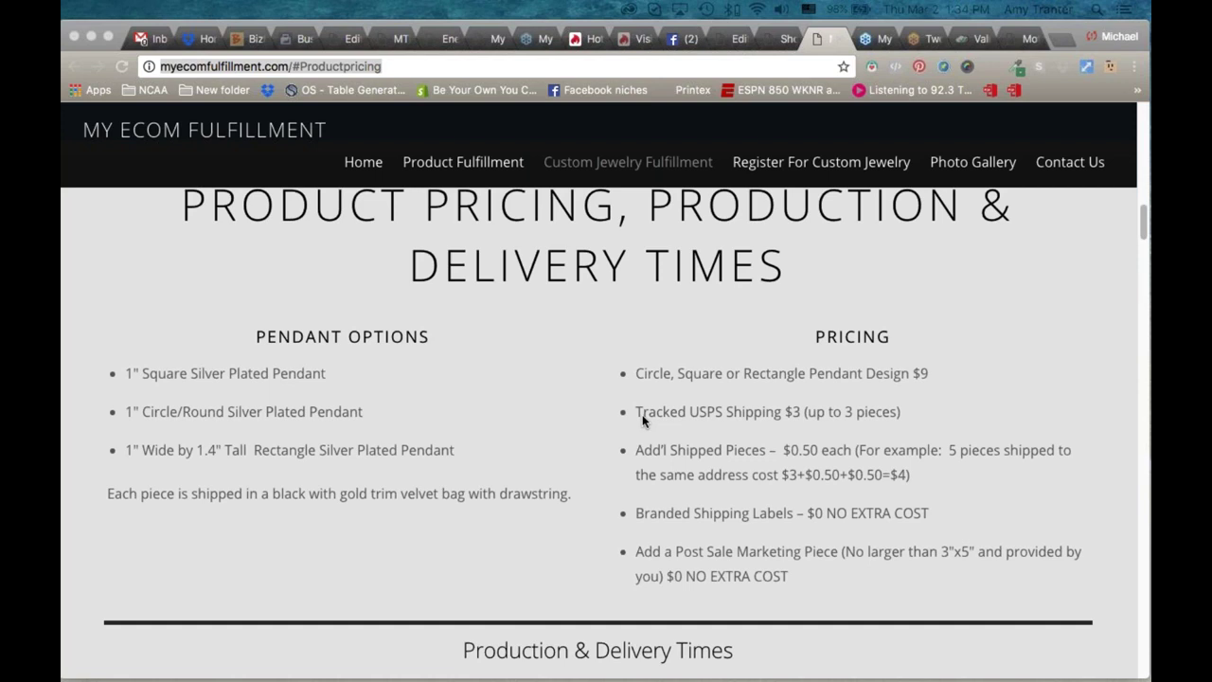